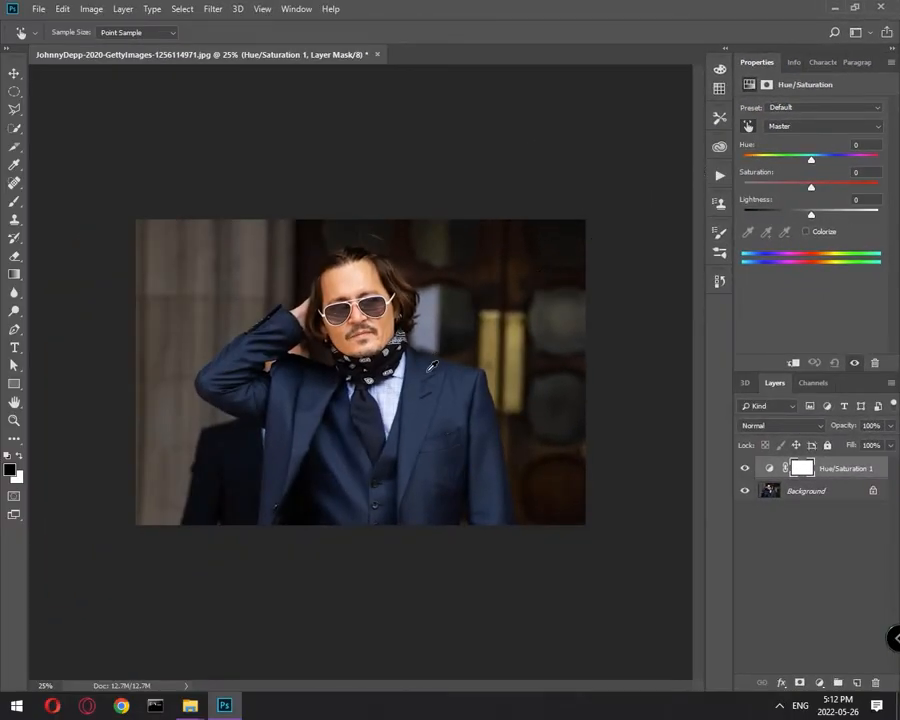
Target the suit's blues in the Hue/Saturation adjustment, widen the core color range to 211°–264°, and shift their hue.
{"action": "left_click", "coordinate": [420, 390]}
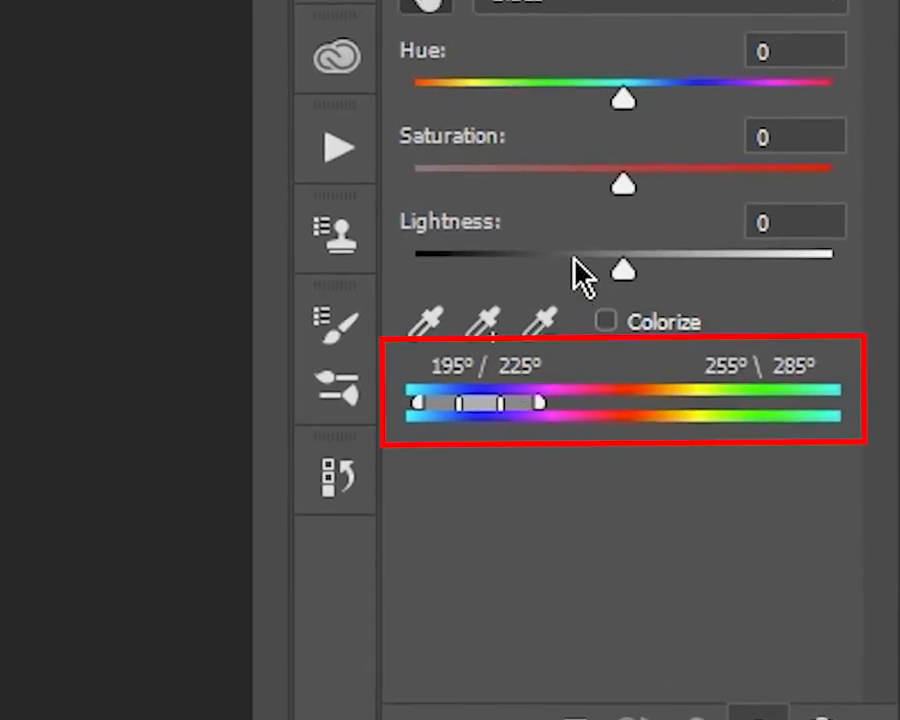
{"action": "left_click_drag", "start_coordinate": [456, 402], "coordinate": [508, 400]}
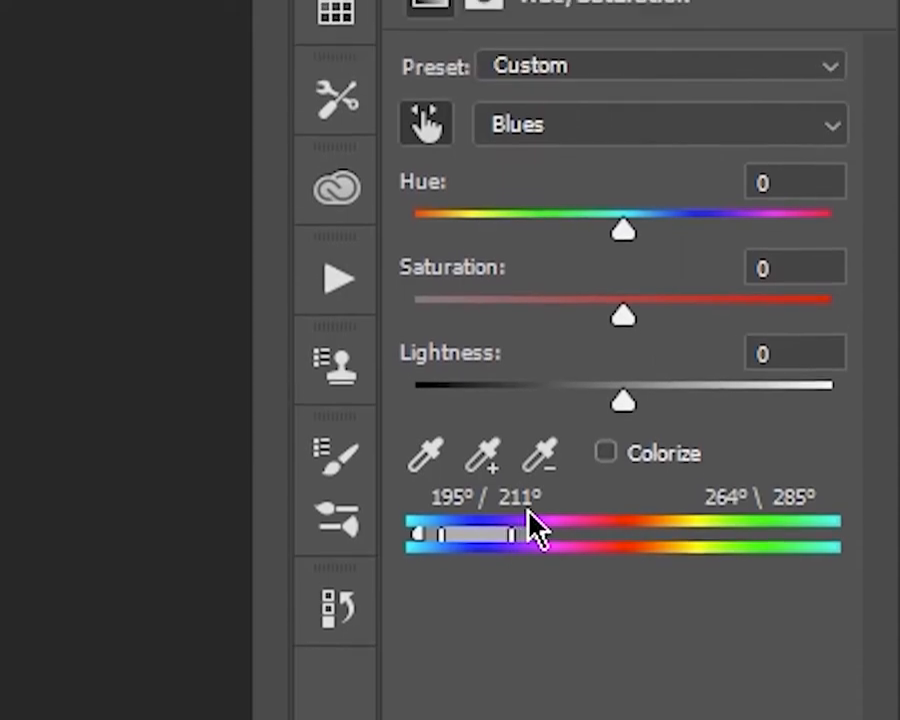
{"action": "left_click_drag", "start_coordinate": [623, 260], "coordinate": [660, 260]}
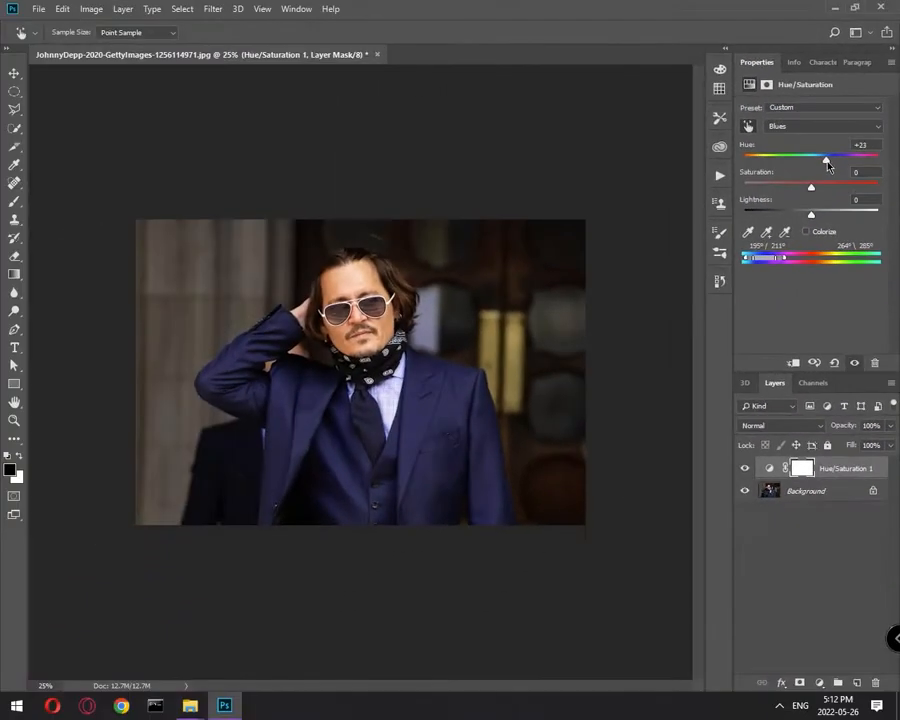
{"action": "left_click_drag", "start_coordinate": [846, 163], "coordinate": [742, 204]}
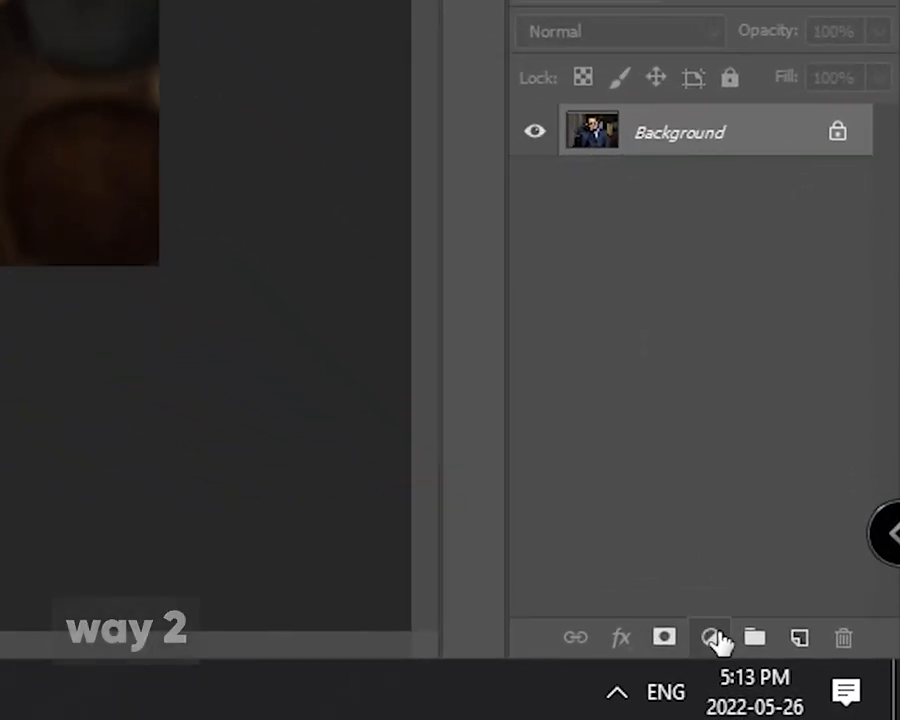
Add a Solid Color fill layer in red ff0000 and invert its layer mask.
{"action": "left_click", "coordinate": [817, 681]}
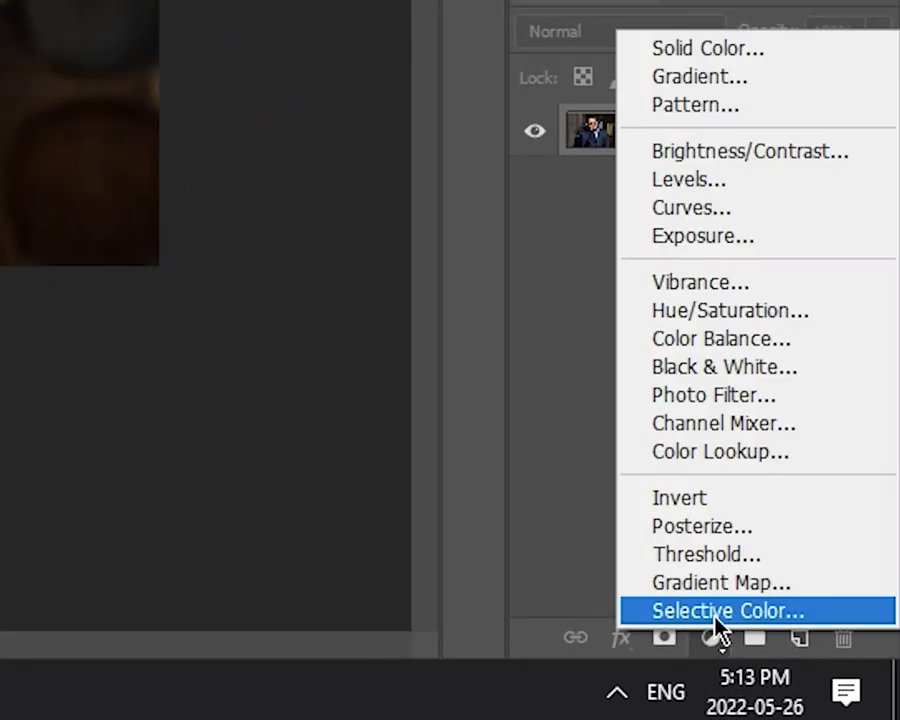
{"action": "left_click", "coordinate": [724, 50]}
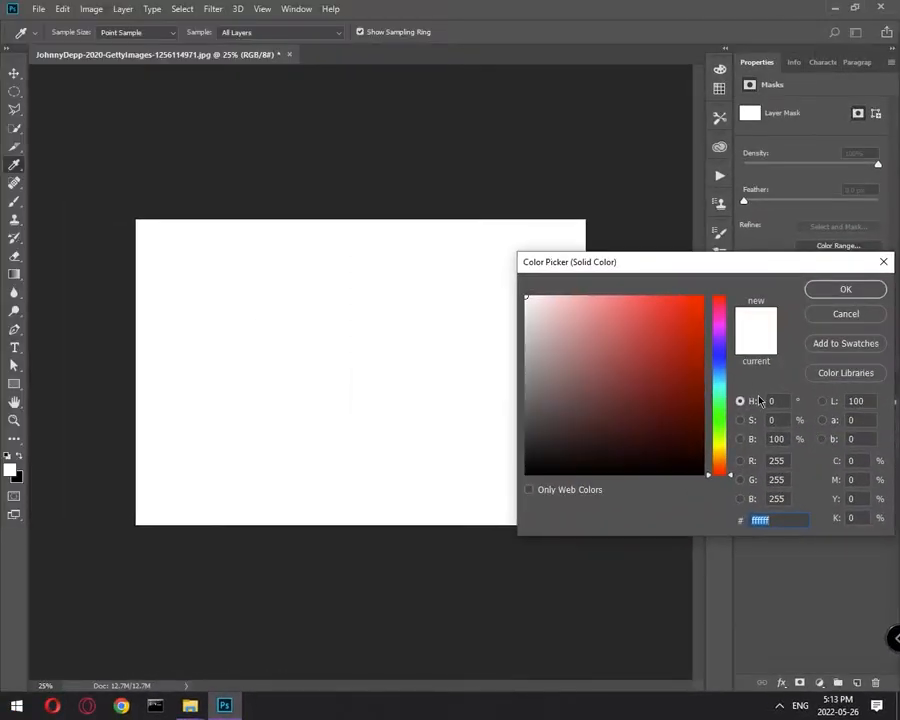
{"action": "mouse_move", "coordinate": [699, 328]}
{"action": "left_mouse_down"}
{"action": "mouse_move", "coordinate": [702, 297]}
{"action": "mouse_move", "coordinate": [747, 265]}
{"action": "left_mouse_up"}
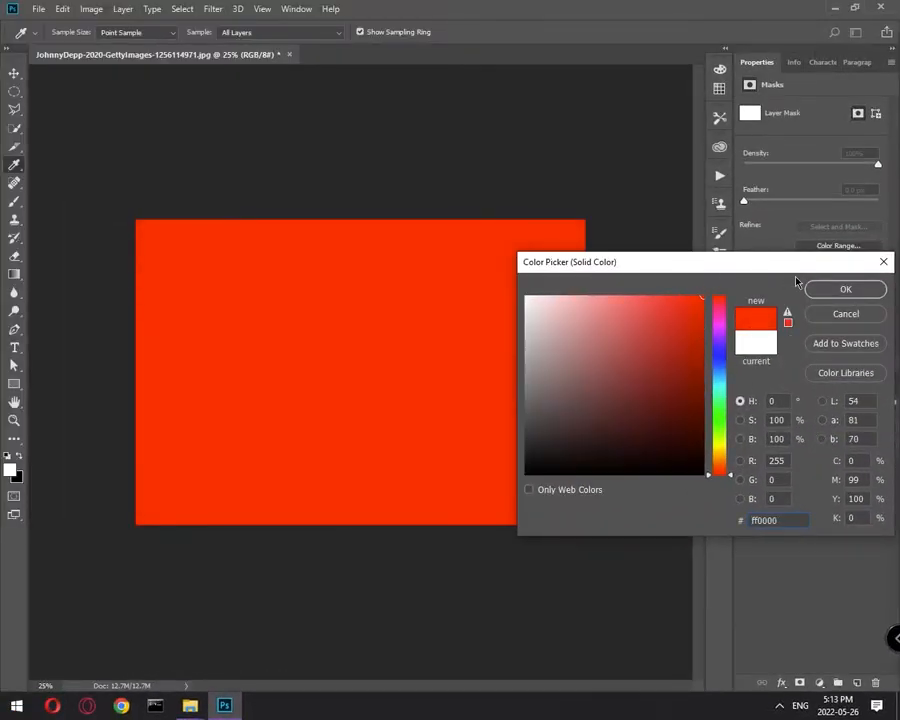
{"action": "left_click", "coordinate": [839, 289]}
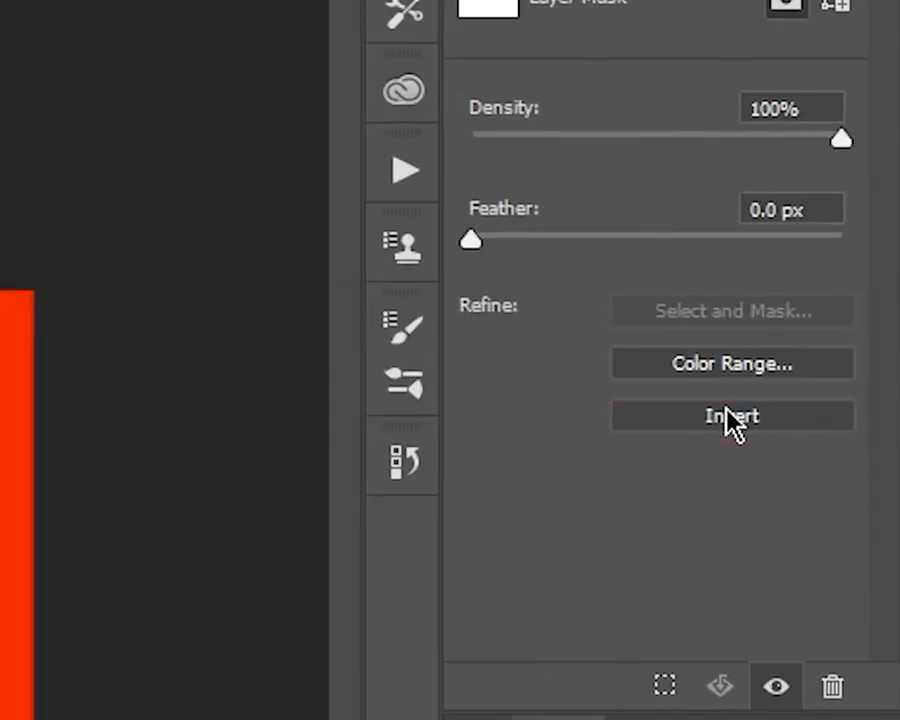
{"action": "left_click", "coordinate": [733, 418]}
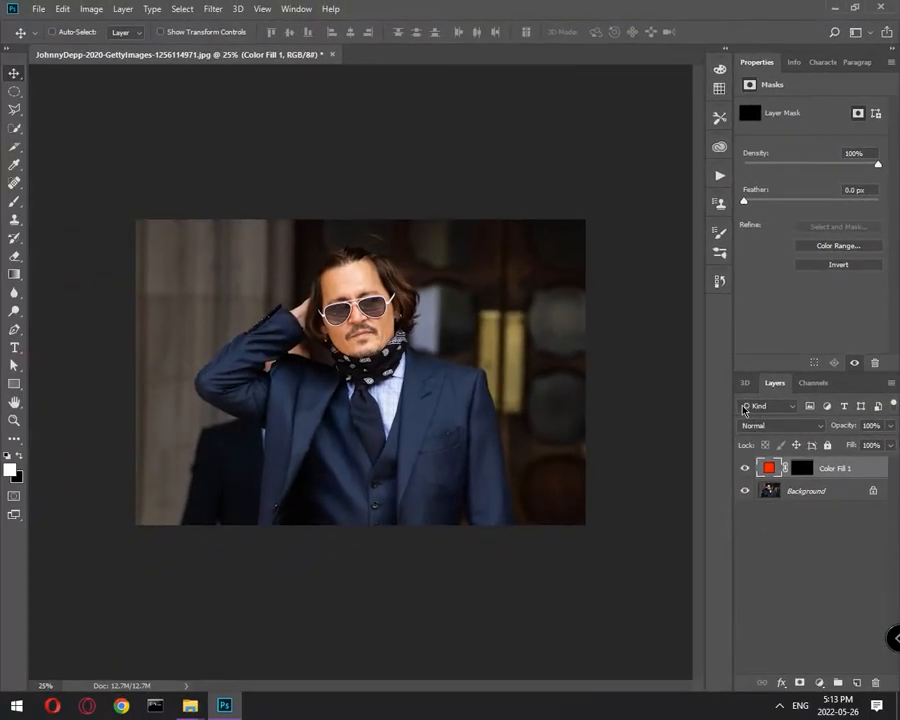
Activate the fill layer's mask and select the suit with the Quick Selection tool.
{"action": "left_click", "coordinate": [802, 469]}
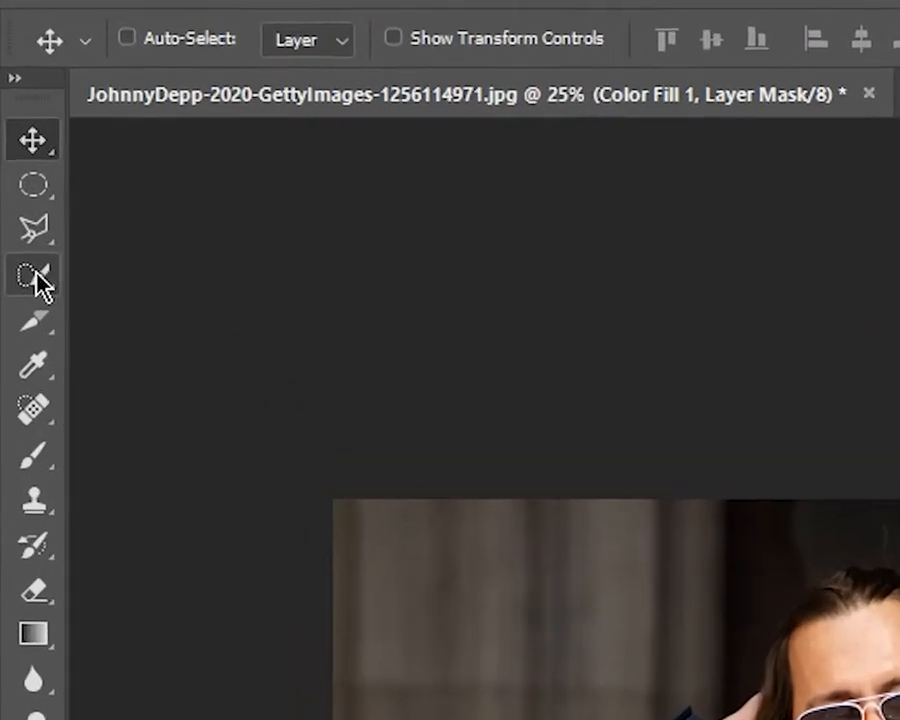
{"action": "left_click", "coordinate": [14, 128]}
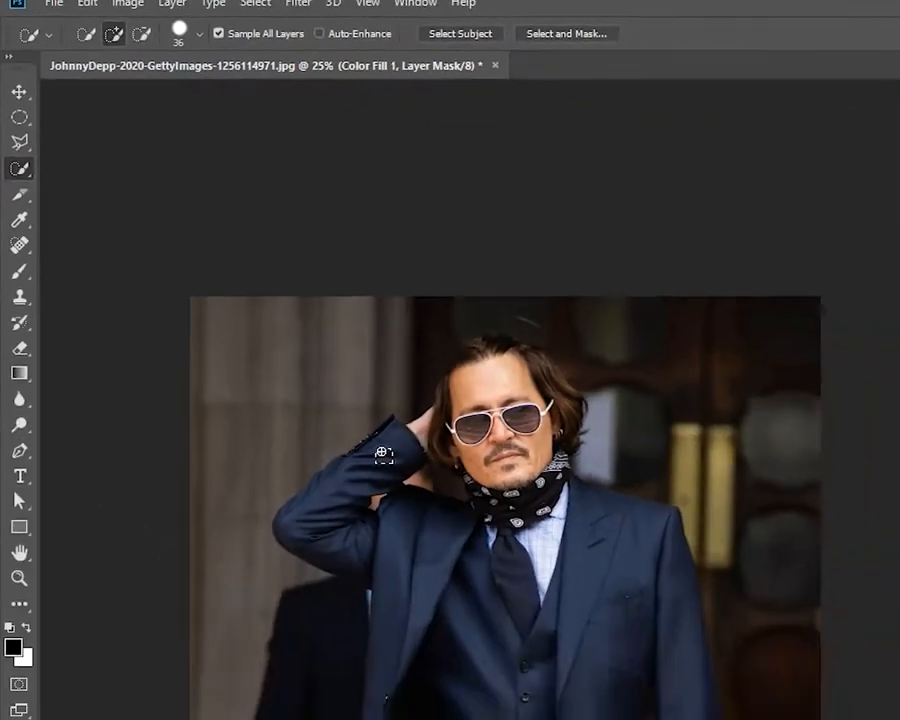
{"action": "mouse_move", "coordinate": [272, 331]}
{"action": "left_mouse_down"}
{"action": "mouse_move", "coordinate": [291, 331]}
{"action": "mouse_move", "coordinate": [236, 378]}
{"action": "mouse_move", "coordinate": [300, 414]}
{"action": "mouse_move", "coordinate": [325, 460]}
{"action": "mouse_move", "coordinate": [450, 439]}
{"action": "mouse_move", "coordinate": [478, 451]}
{"action": "left_mouse_up"}
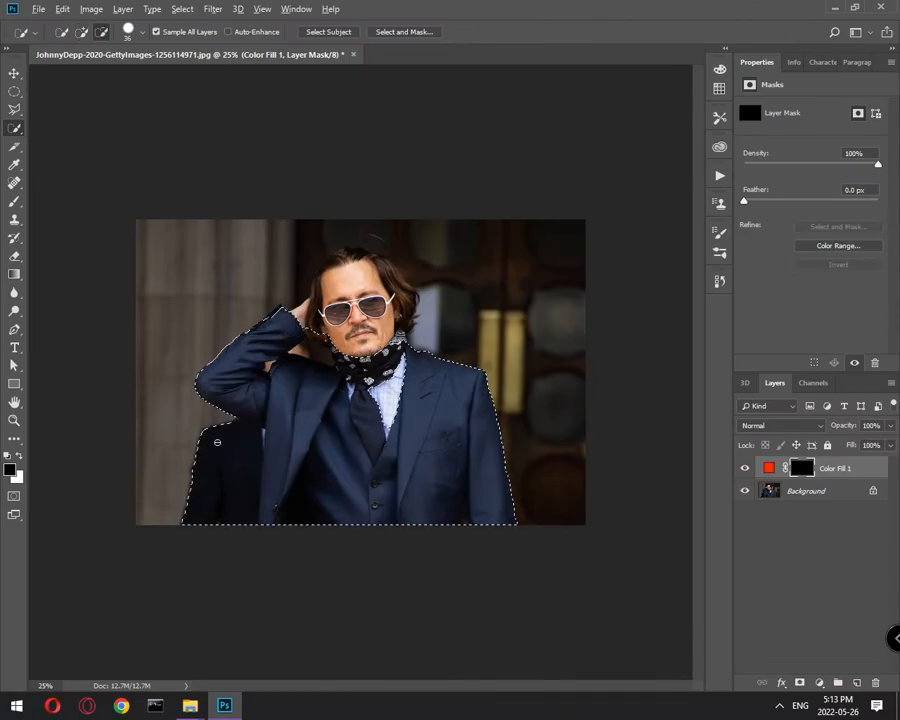
Subtract the background figure, scarf, shirt and tie from the selection, and fill the suit area white on the mask.
{"action": "key", "text": "ctrl+plus"}
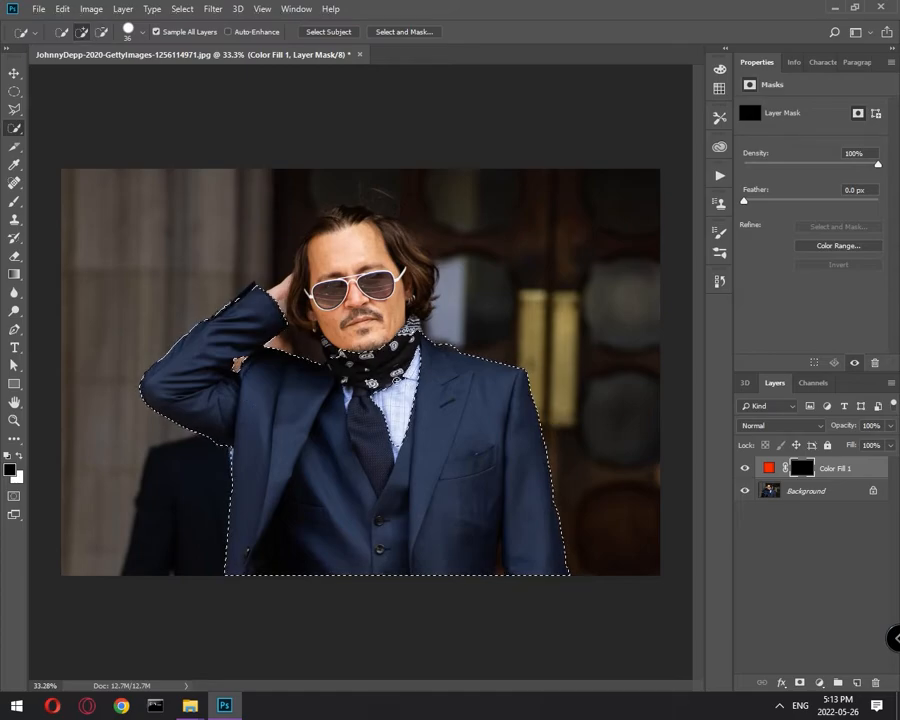
{"action": "key", "text": "alt"}
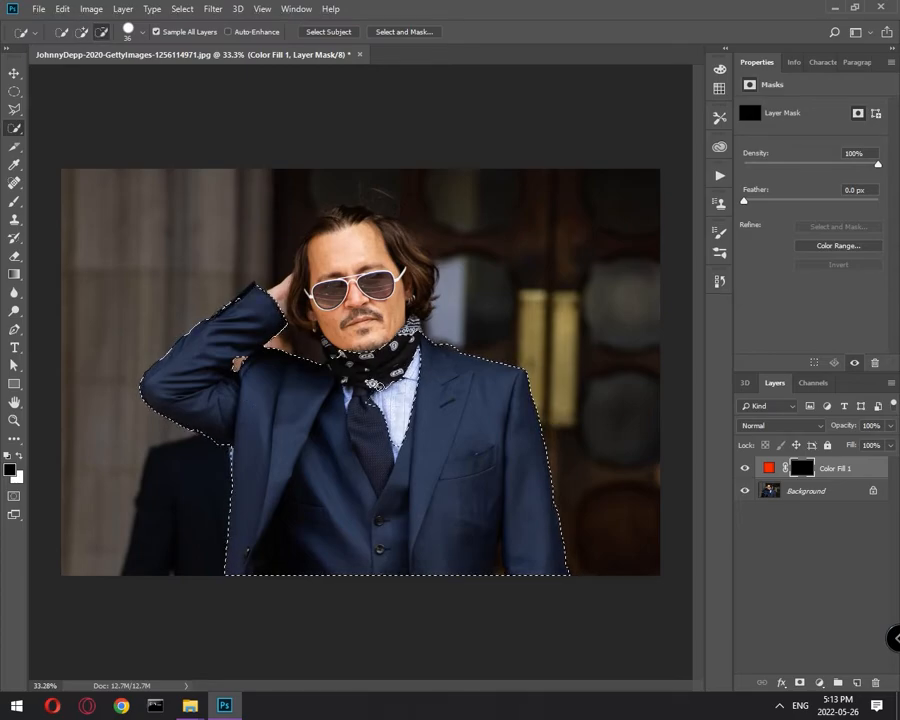
{"action": "key", "text": "alt"}
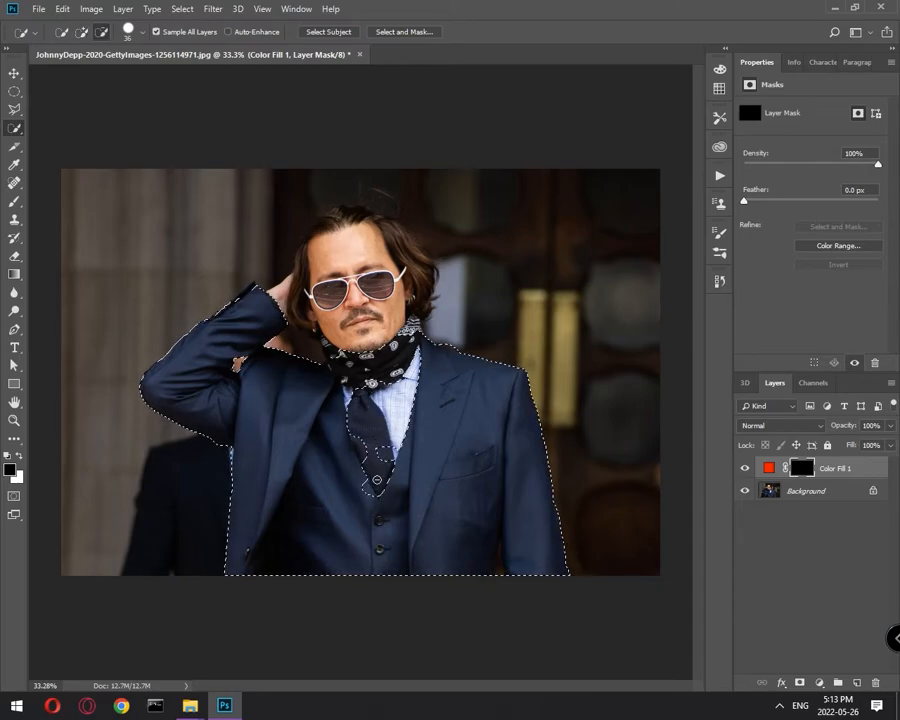
{"action": "left_click", "coordinate": [388, 456], "text": "alt"}
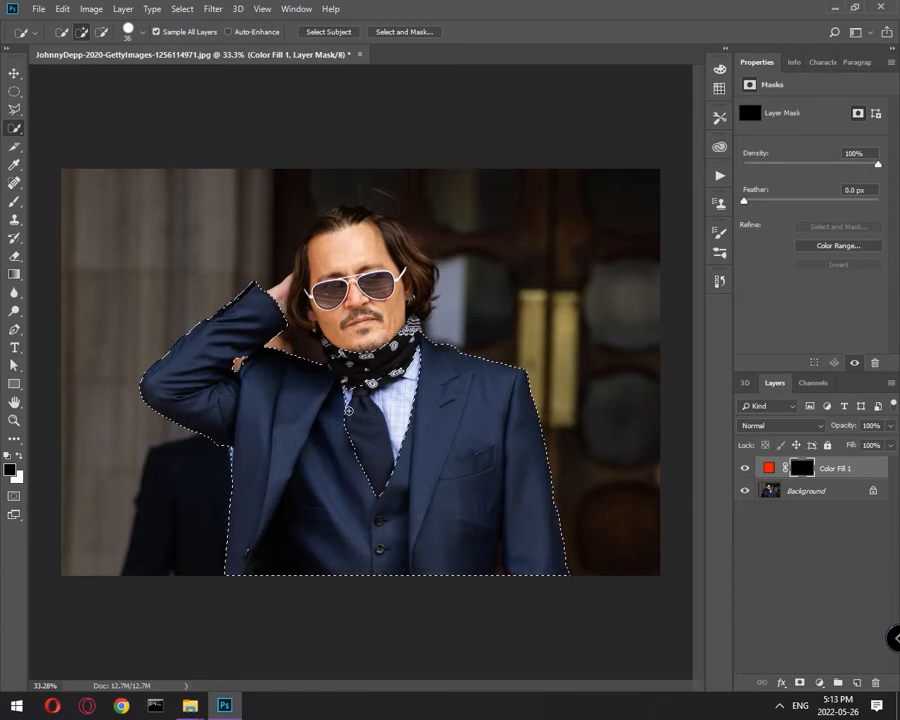
{"action": "key", "text": "alt"}
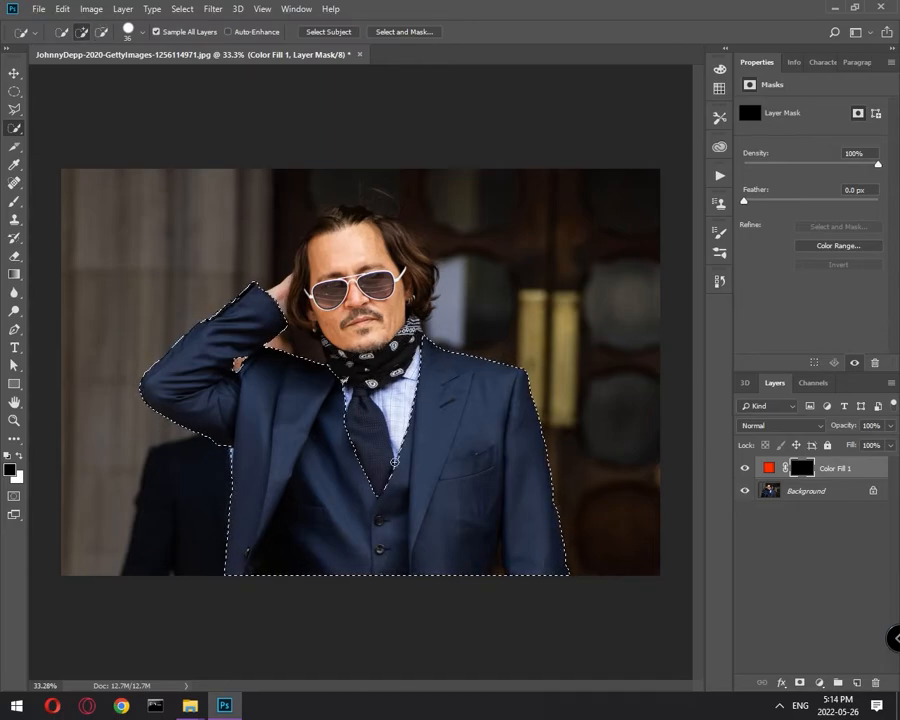
{"action": "key", "text": "alt"}
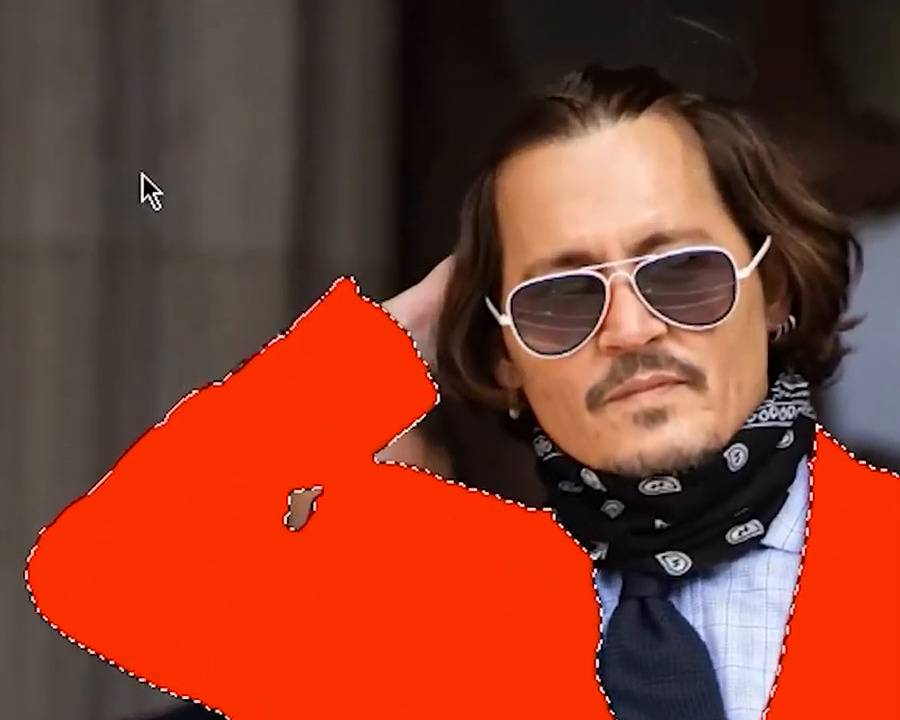
Deselect the suit and change the blend mode of the red color fill layer.
{"action": "right_click", "coordinate": [95, 160]}
{"action": "left_click", "coordinate": [177, 168]}
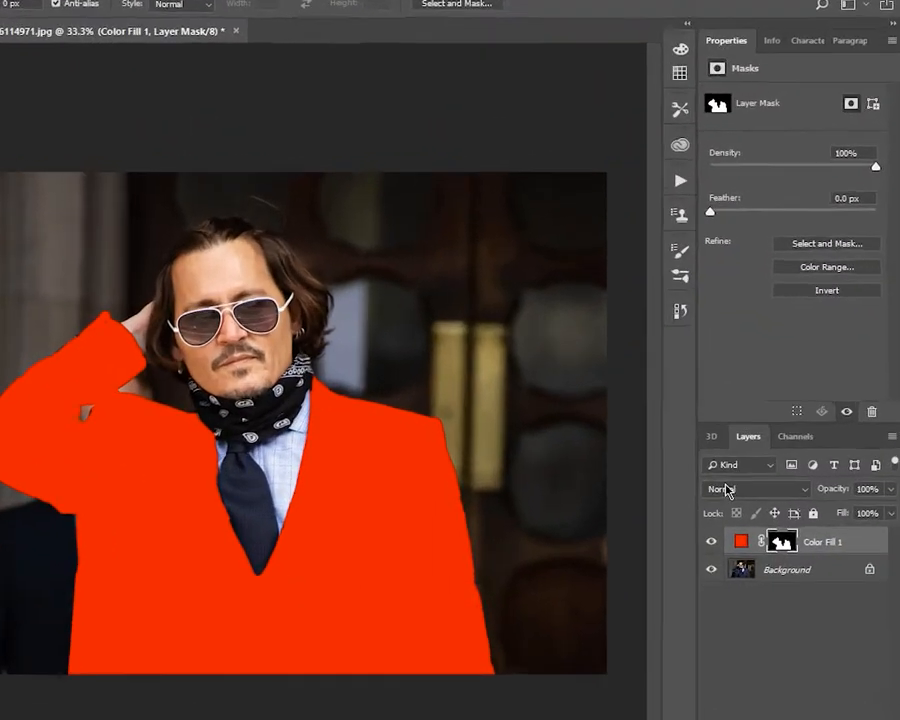
{"action": "left_click", "coordinate": [765, 425]}
{"action": "left_click", "coordinate": [627, 640]}
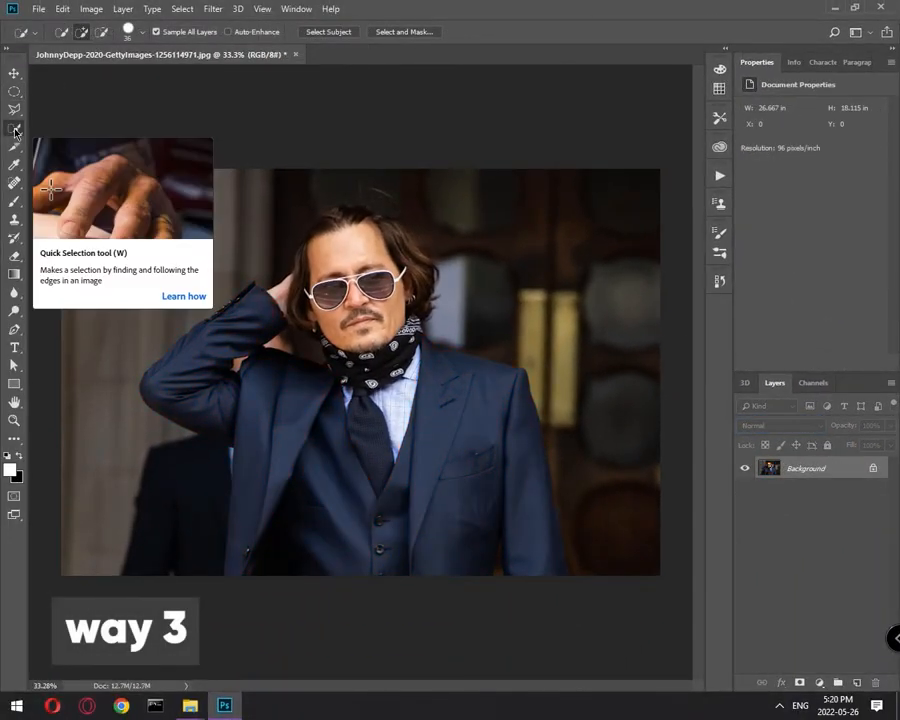
Select the suit with the Quick Selection tool, excluding the background figure, scarf, shirt, tie and visible skin.
{"action": "right_click", "coordinate": [14, 128]}
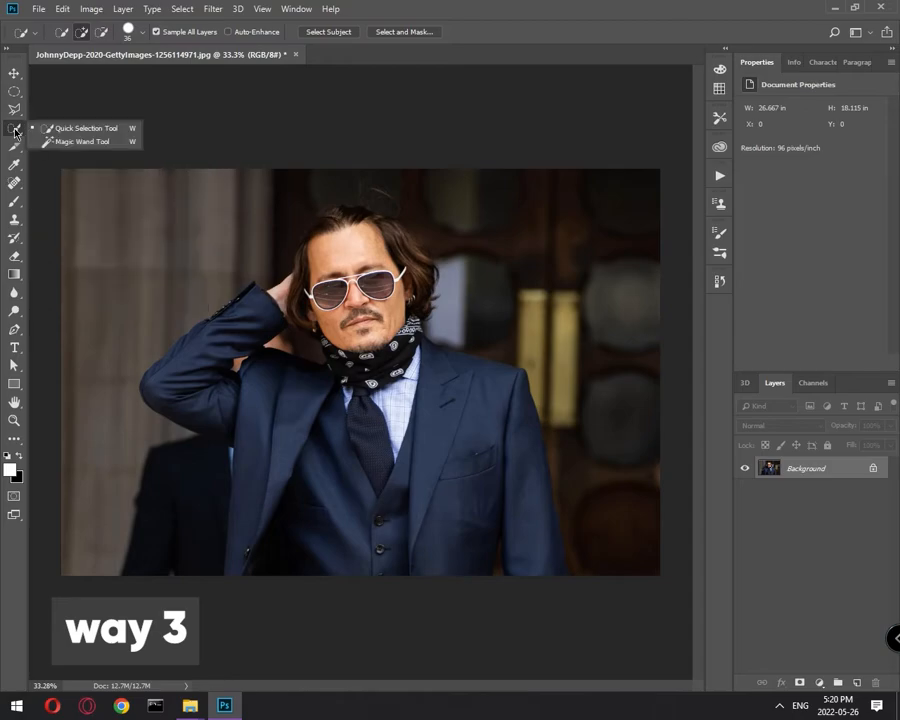
{"action": "left_click", "coordinate": [80, 128]}
{"action": "mouse_move", "coordinate": [309, 436]}
{"action": "left_mouse_down"}
{"action": "mouse_move", "coordinate": [378, 519]}
{"action": "mouse_move", "coordinate": [414, 525]}
{"action": "mouse_move", "coordinate": [456, 512]}
{"action": "mouse_move", "coordinate": [483, 445]}
{"action": "mouse_move", "coordinate": [509, 437]}
{"action": "mouse_move", "coordinate": [533, 516]}
{"action": "mouse_move", "coordinate": [418, 477]}
{"action": "mouse_move", "coordinate": [360, 476]}
{"action": "mouse_move", "coordinate": [262, 445]}
{"action": "mouse_move", "coordinate": [259, 416]}
{"action": "mouse_move", "coordinate": [235, 405]}
{"action": "mouse_move", "coordinate": [207, 408]}
{"action": "mouse_move", "coordinate": [182, 381]}
{"action": "mouse_move", "coordinate": [171, 469]}
{"action": "mouse_move", "coordinate": [196, 451]}
{"action": "left_mouse_up"}
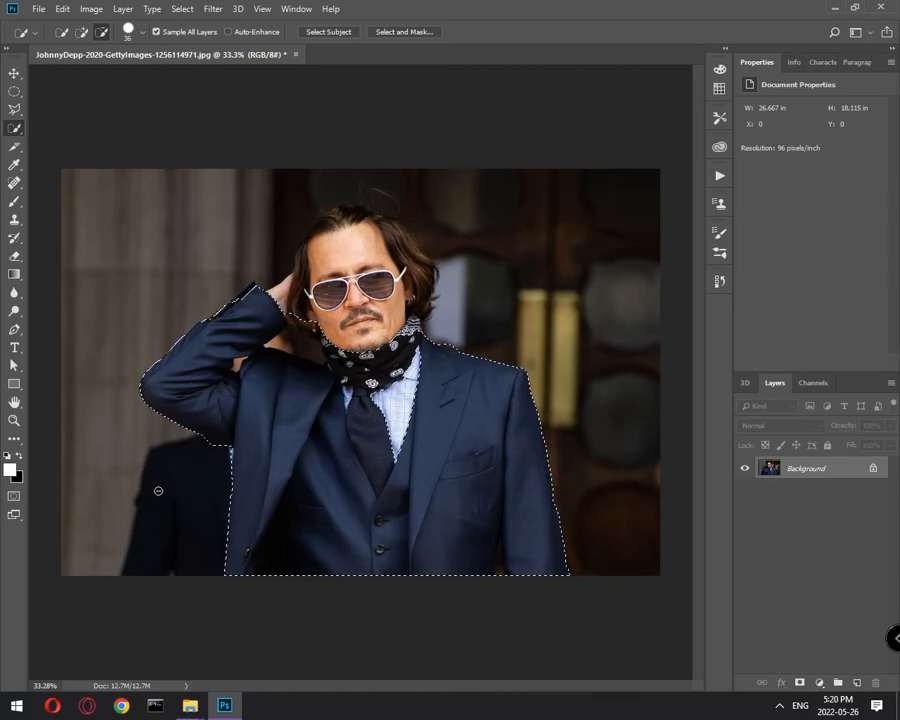
{"action": "mouse_move", "coordinate": [373, 427]}
{"action": "left_mouse_down"}
{"action": "mouse_move", "coordinate": [378, 447]}
{"action": "mouse_move", "coordinate": [367, 398]}
{"action": "mouse_move", "coordinate": [383, 362]}
{"action": "left_mouse_up"}
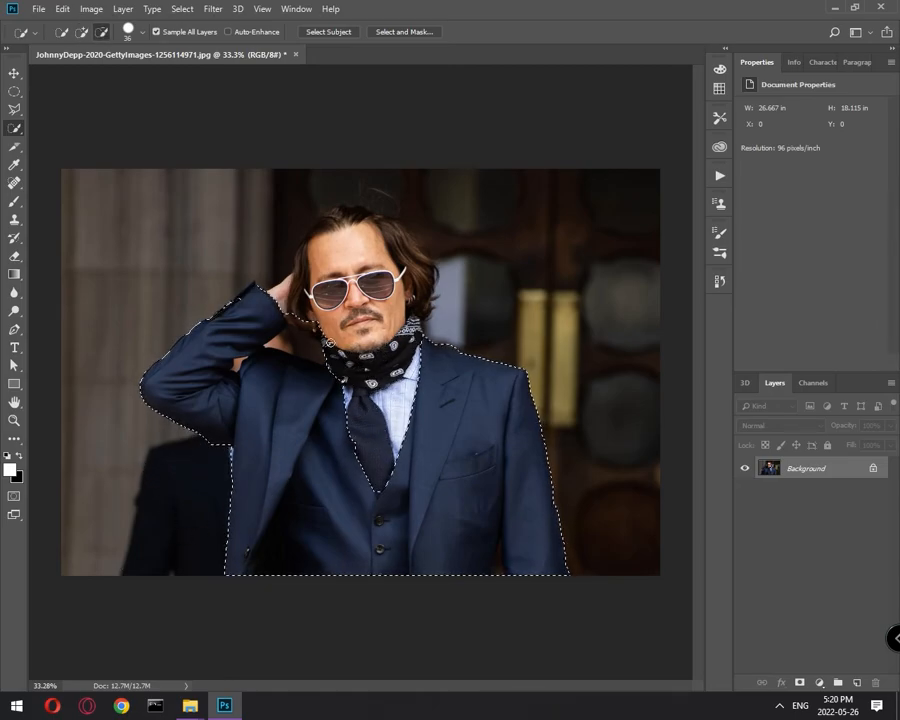
{"action": "mouse_move", "coordinate": [316, 321]}
{"action": "left_mouse_down"}
{"action": "mouse_move", "coordinate": [298, 362]}
{"action": "mouse_move", "coordinate": [238, 360]}
{"action": "left_mouse_up"}
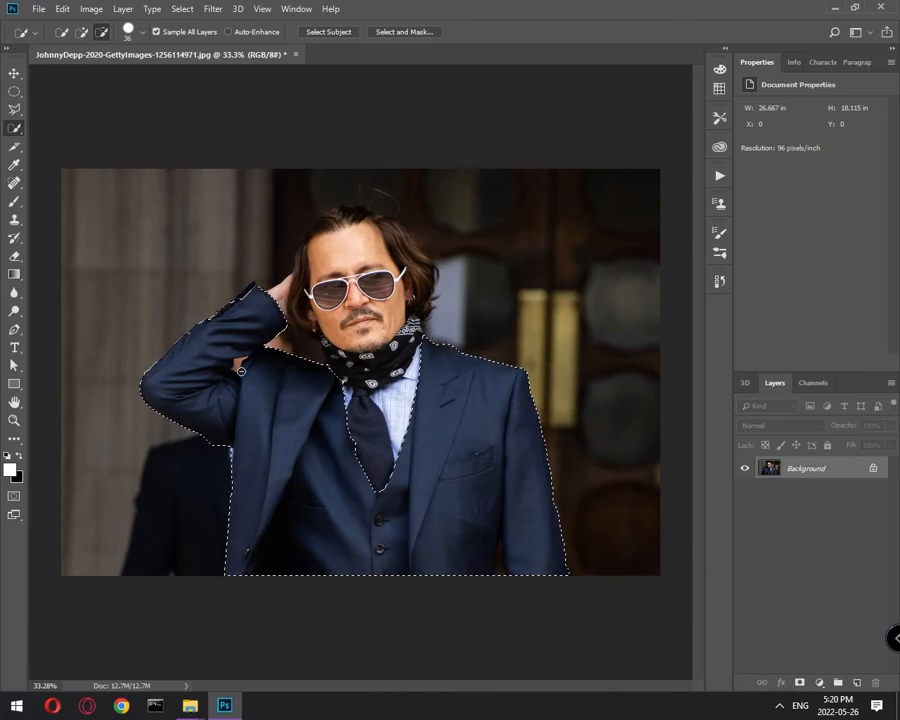
{"action": "left_click", "coordinate": [238, 362], "text": "alt"}
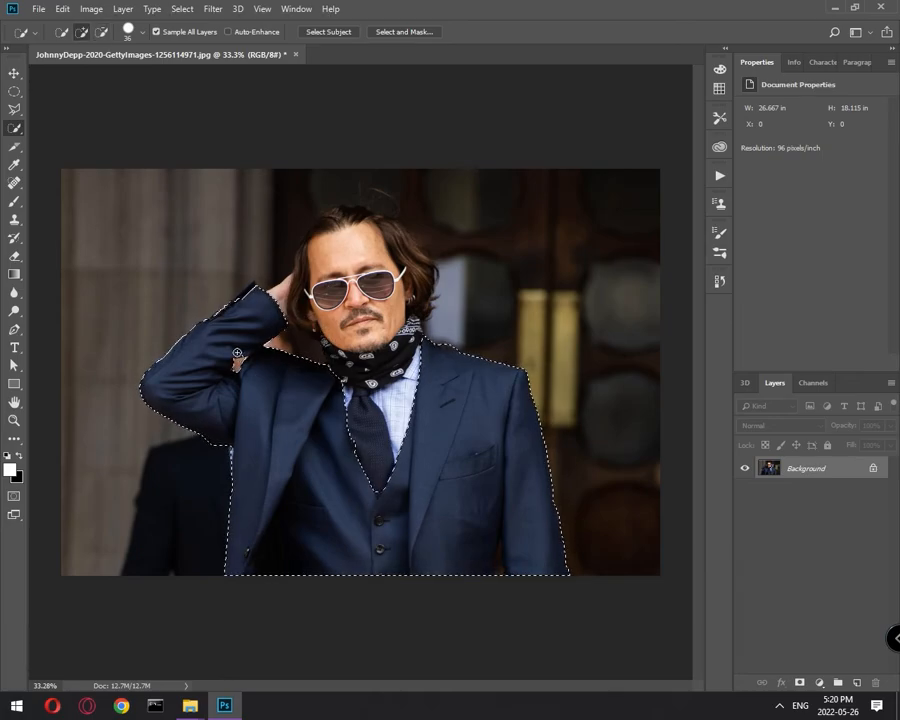
Refine the selection around the small skin gap between the raised sleeve and the jacket with a 4 px brush.
{"action": "scroll", "coordinate": [249, 356], "scroll_direction": "up", "scroll_amount": 6}
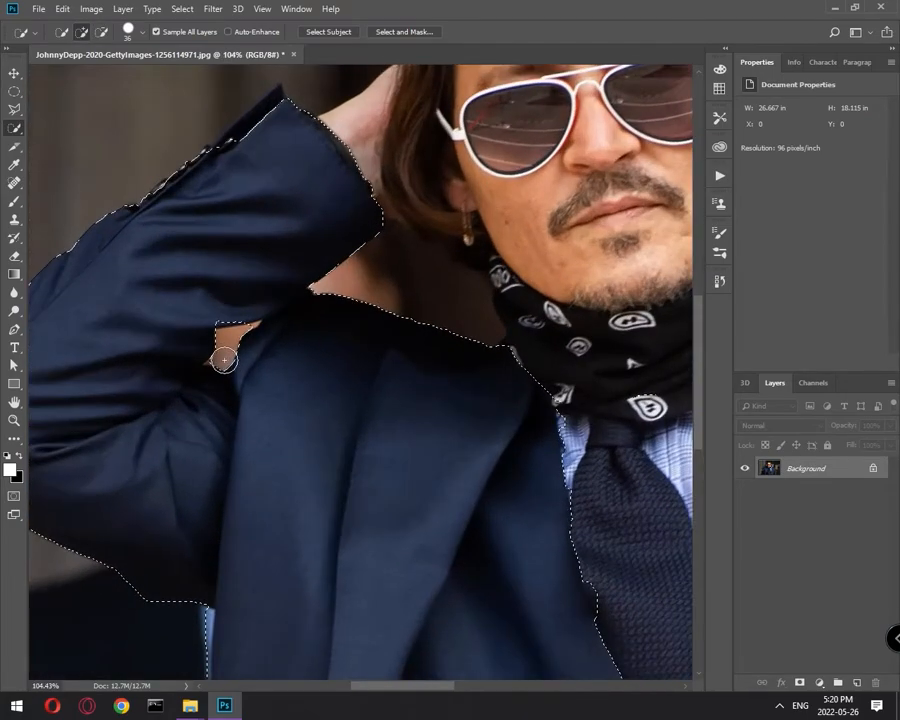
{"action": "left_click_drag", "start_coordinate": [211, 366], "coordinate": [209, 366]}
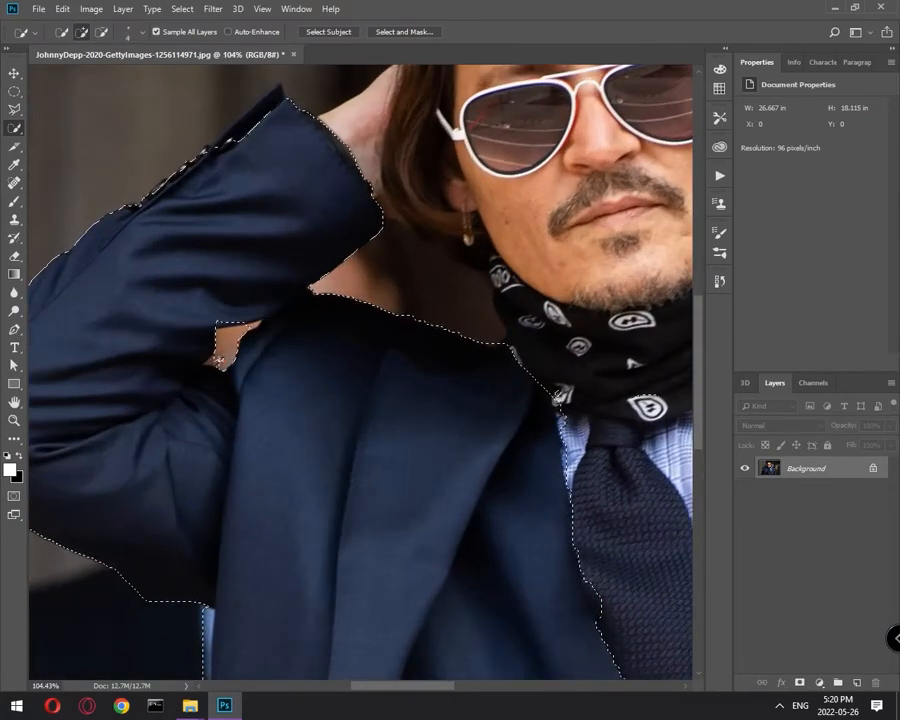
{"action": "left_click", "coordinate": [209, 363], "text": "alt"}
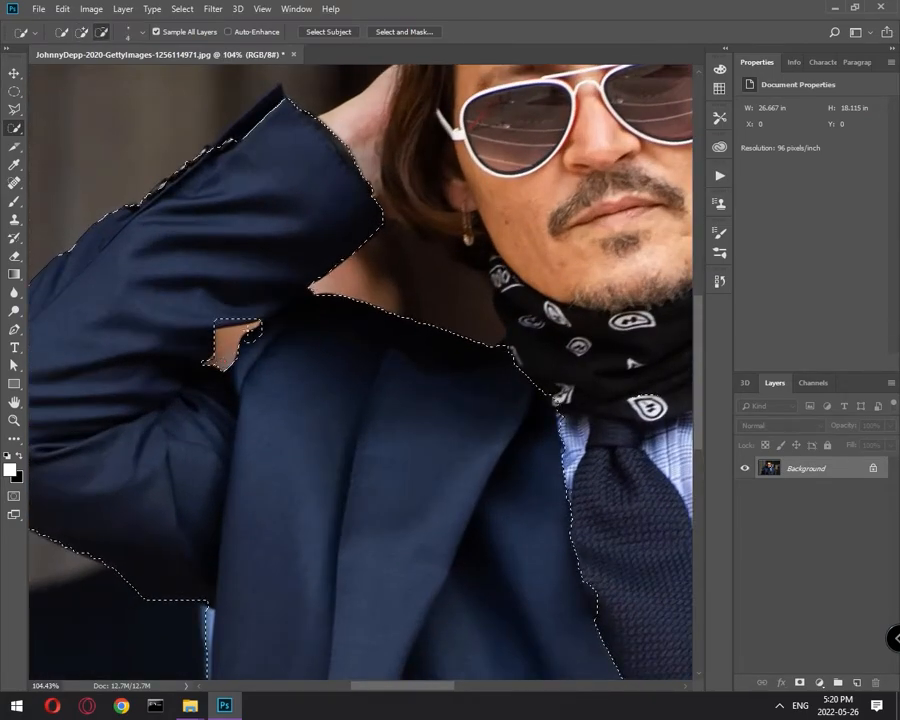
{"action": "key", "text": "ctrl+alt+z"}
{"action": "key", "text": "ctrl+alt+z"}
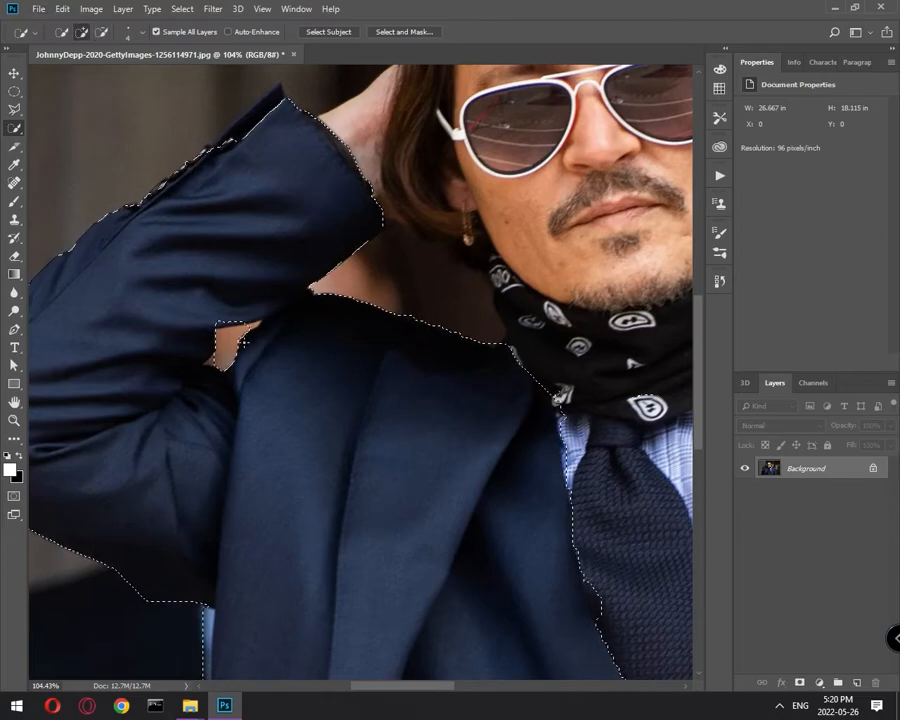
{"action": "left_click", "coordinate": [256, 325], "text": "alt"}
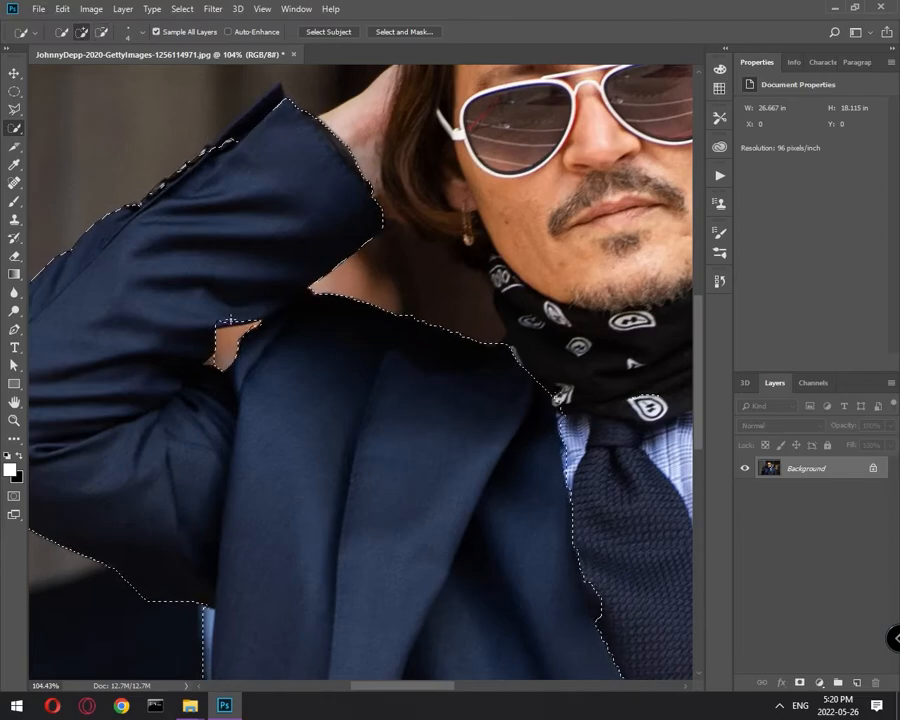
{"action": "key", "text": "ctrl+0"}
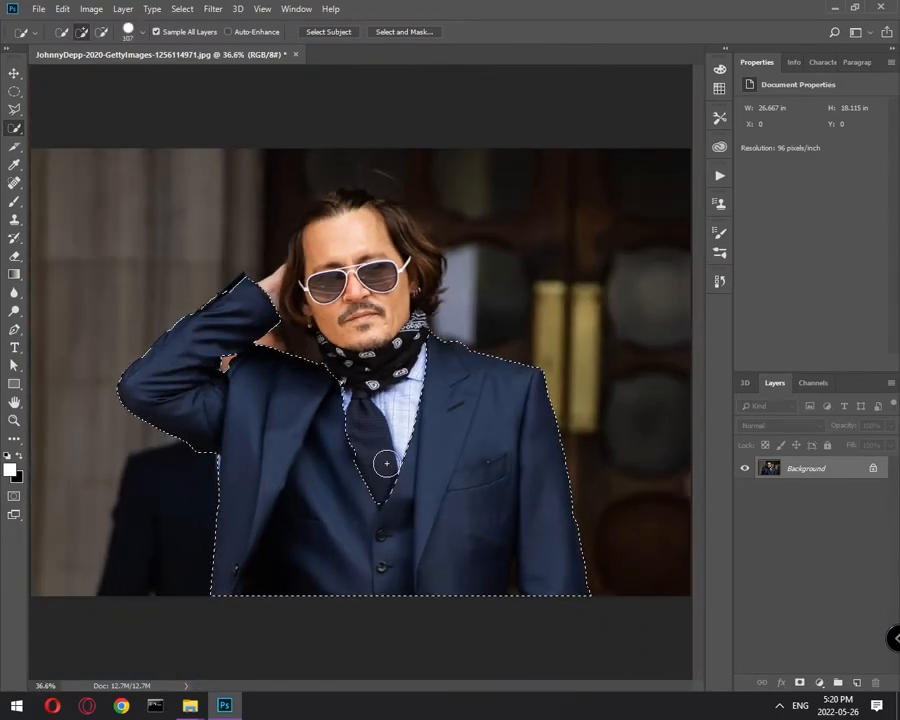
Set the Quick Selection brush size to 20 px and clean up the remaining edges of the suit selection.
{"action": "right_click", "coordinate": [450, 368], "text": "alt"}
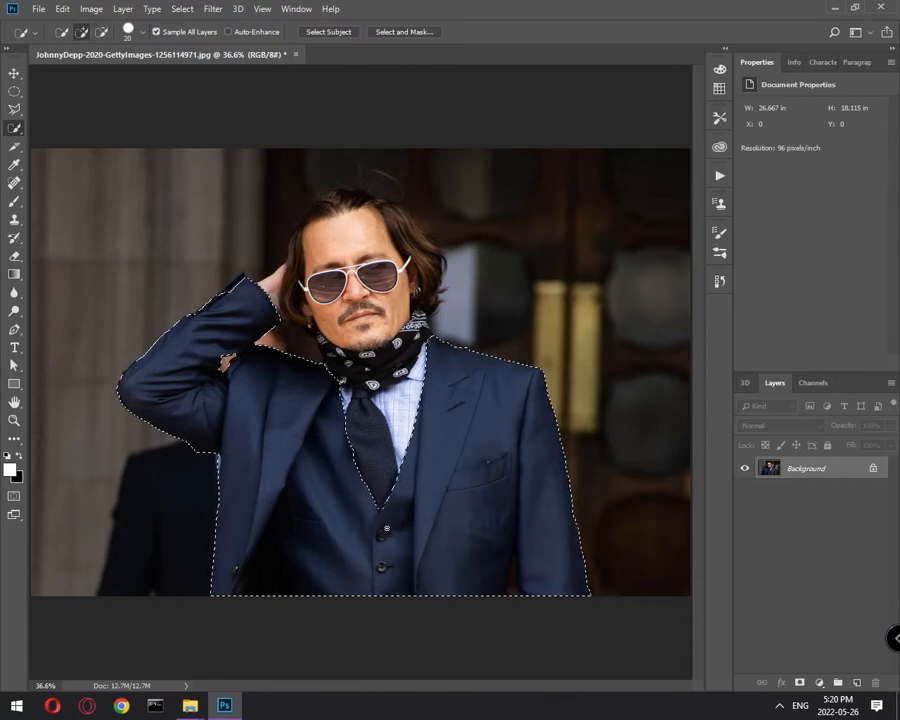
{"action": "left_click_drag", "start_coordinate": [513, 590], "coordinate": [517, 569]}
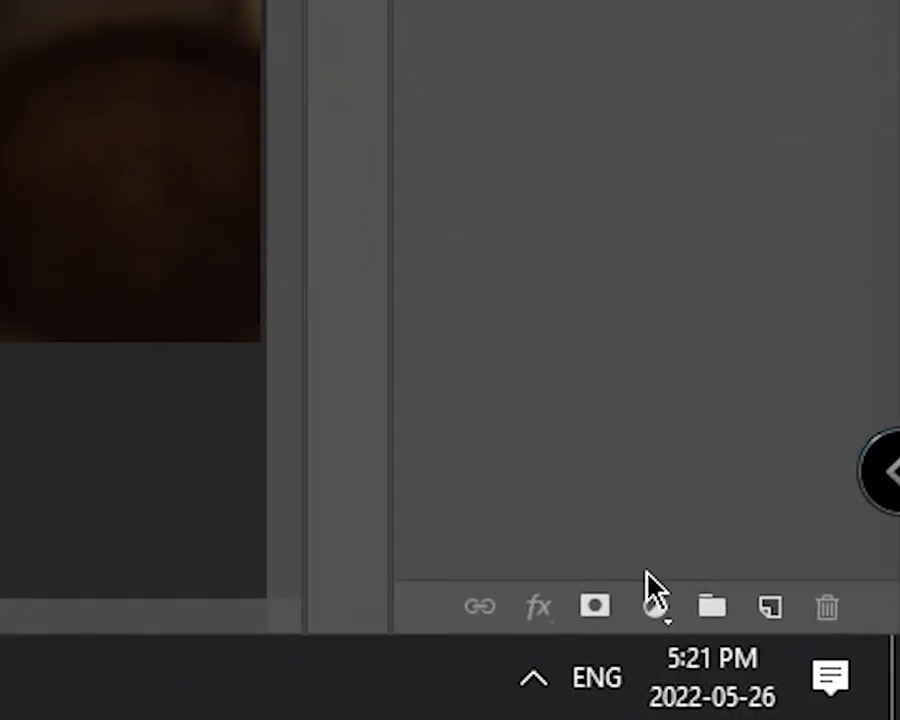
Add a Gradient Map adjustment layer limited to the selected suit.
{"action": "left_click", "coordinate": [655, 607]}
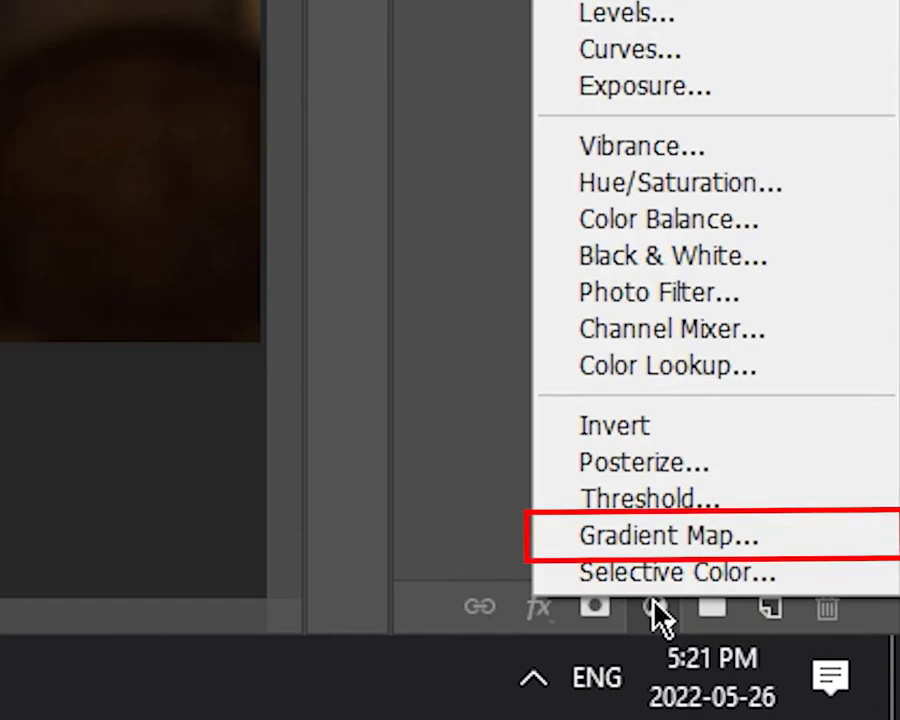
{"action": "left_click", "coordinate": [659, 538]}
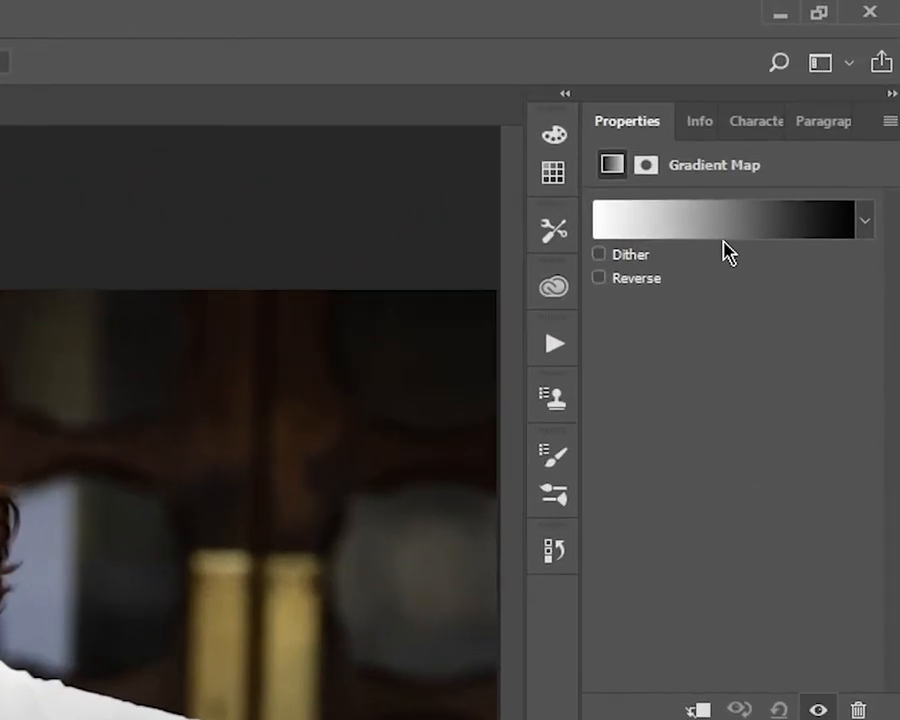
Open the Gradient Map's gradient for editing and set its starting color stop to black (000000).
{"action": "left_click", "coordinate": [727, 232]}
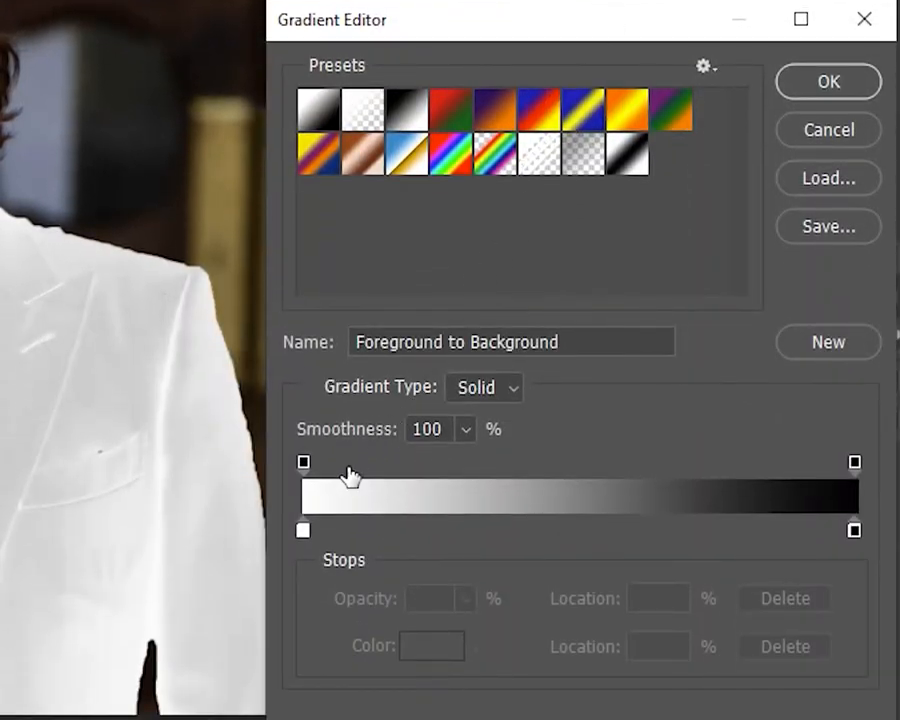
{"action": "double_click", "coordinate": [303, 530]}
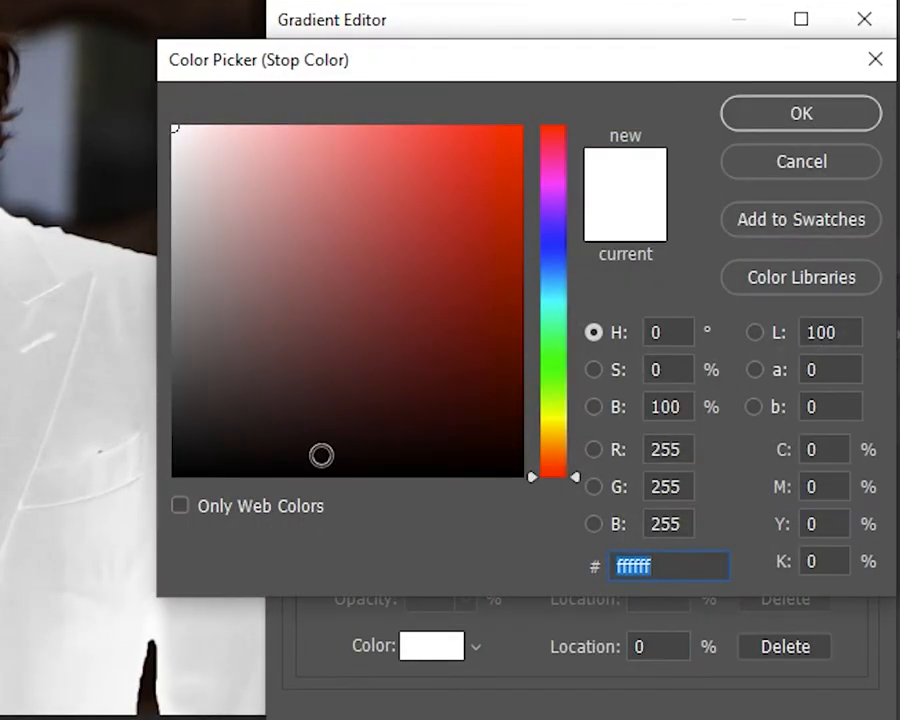
{"action": "left_click", "coordinate": [342, 412]}
{"action": "left_click_drag", "start_coordinate": [342, 412], "coordinate": [98, 560]}
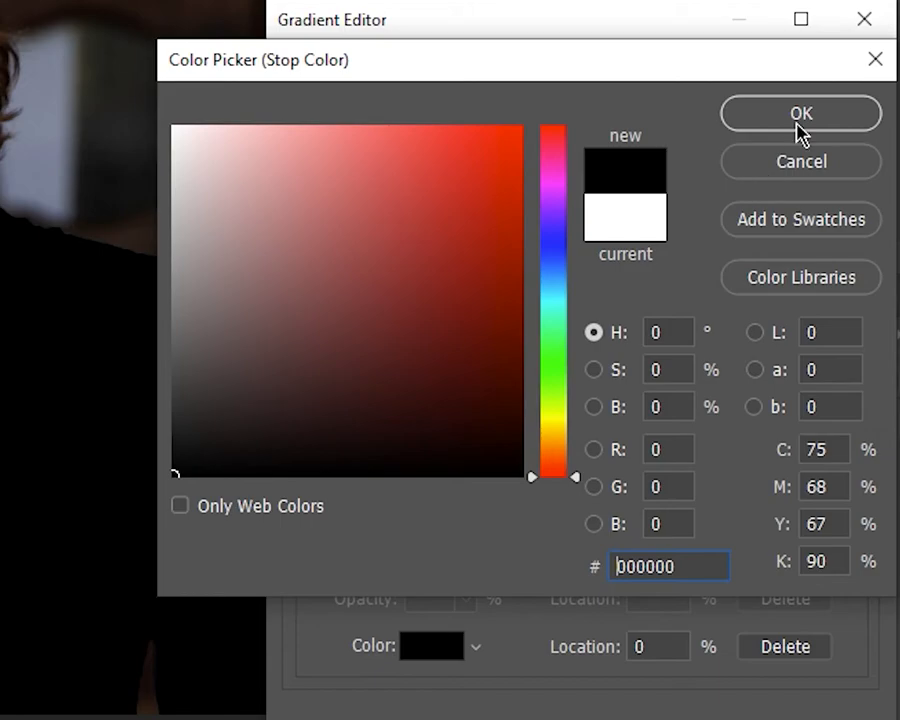
{"action": "left_click", "coordinate": [800, 118]}
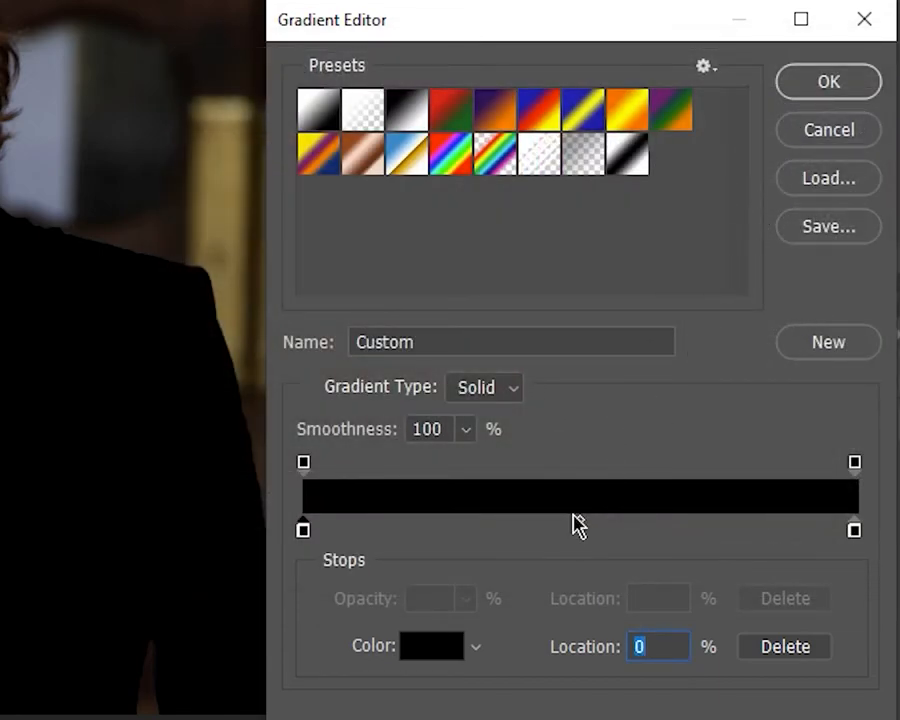
Add a color stop at 53% of the gradient, make it golden orange, and apply the gradient to the suit.
{"action": "left_click", "coordinate": [595, 527]}
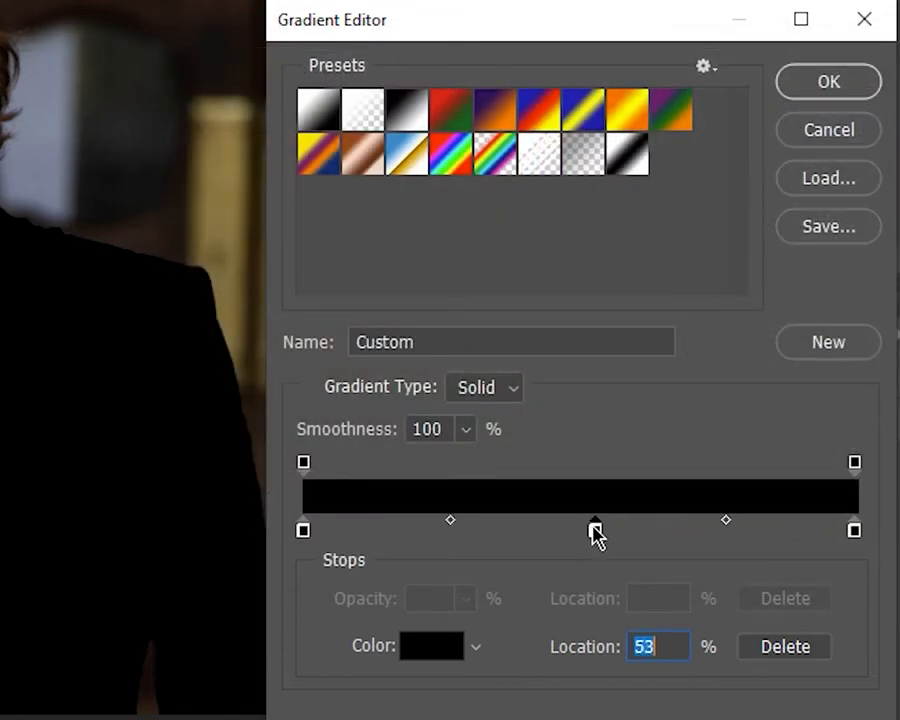
{"action": "double_click", "coordinate": [591, 531]}
{"action": "left_click_drag", "start_coordinate": [501, 209], "coordinate": [532, 120]}
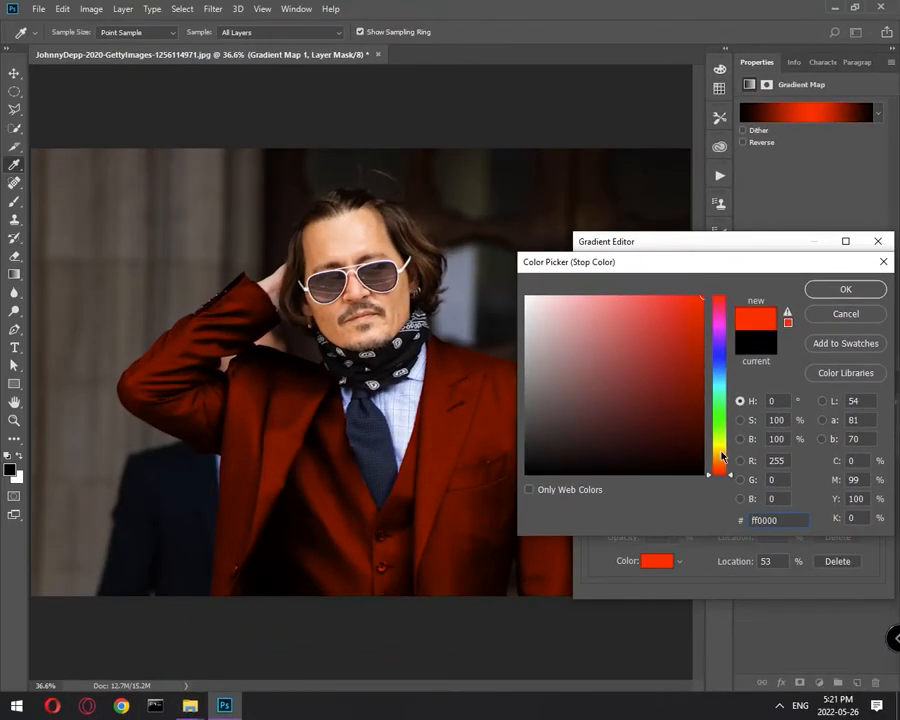
{"action": "mouse_move", "coordinate": [722, 455]}
{"action": "left_mouse_down"}
{"action": "mouse_move", "coordinate": [722, 396]}
{"action": "mouse_move", "coordinate": [725, 458]}
{"action": "left_mouse_up"}
{"action": "left_click", "coordinate": [858, 288]}
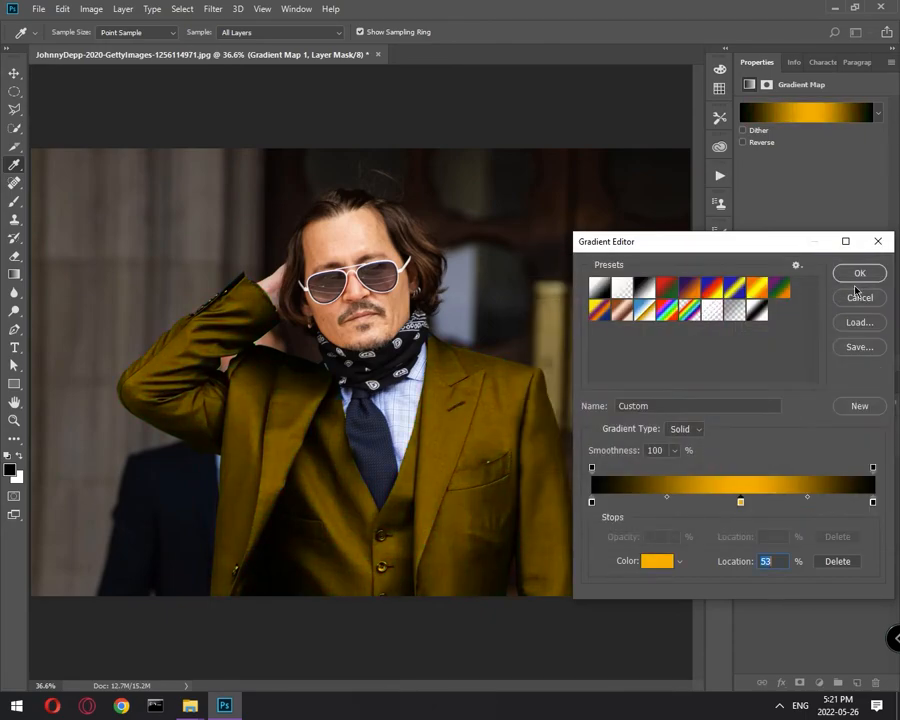
{"action": "left_click", "coordinate": [863, 274]}
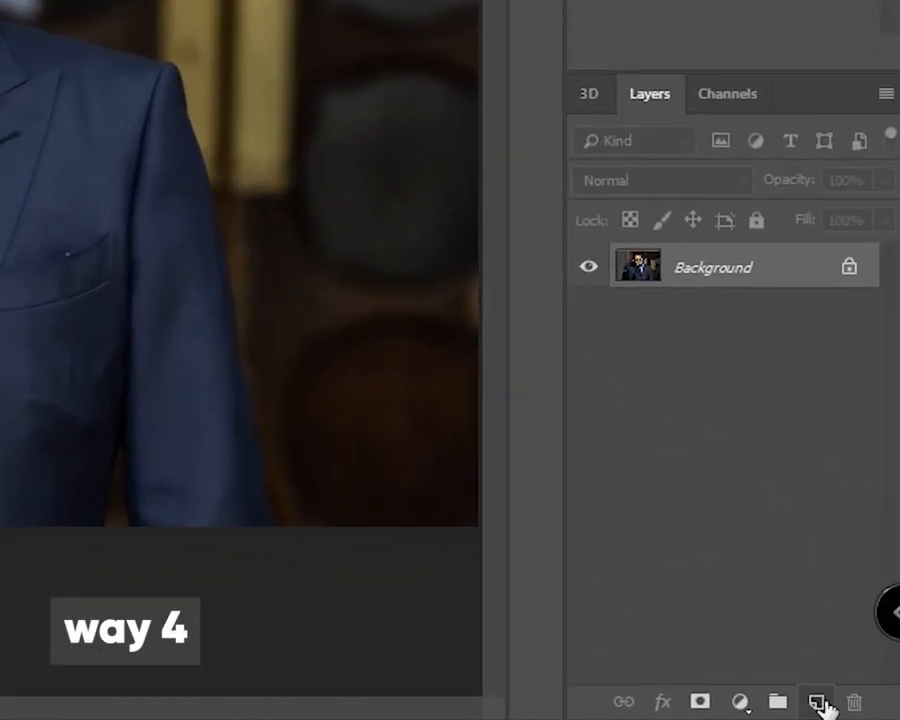
Add a new empty layer above the Background and roughly select the suit with the Quick Selection tool.
{"action": "left_click", "coordinate": [857, 682]}
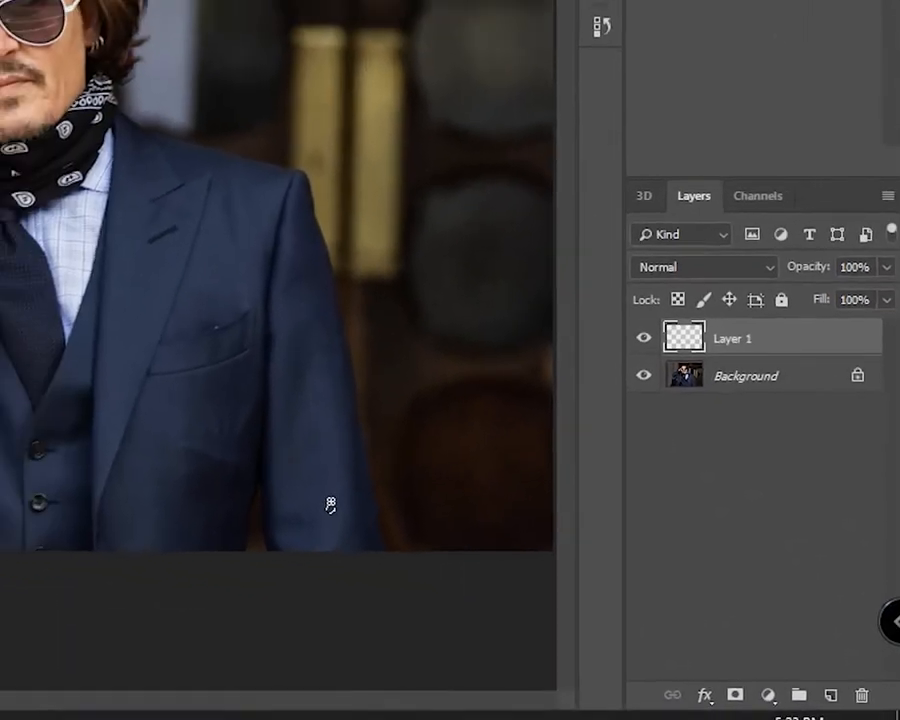
{"action": "left_click_drag", "start_coordinate": [208, 474], "coordinate": [232, 488]}
{"action": "mouse_move", "coordinate": [569, 577]}
{"action": "left_mouse_down"}
{"action": "mouse_move", "coordinate": [535, 485]}
{"action": "mouse_move", "coordinate": [477, 404]}
{"action": "left_mouse_up"}
{"action": "mouse_move", "coordinate": [429, 471]}
{"action": "left_mouse_down"}
{"action": "mouse_move", "coordinate": [343, 577]}
{"action": "mouse_move", "coordinate": [306, 546]}
{"action": "mouse_move", "coordinate": [268, 485]}
{"action": "mouse_move", "coordinate": [253, 422]}
{"action": "mouse_move", "coordinate": [216, 403]}
{"action": "mouse_move", "coordinate": [173, 398]}
{"action": "left_mouse_up"}
Subtract the background figure, the skin and hair around the neck, the scarf, shirt and tie from the suit selection.
{"action": "left_click_drag", "start_coordinate": [169, 463], "coordinate": [201, 461]}
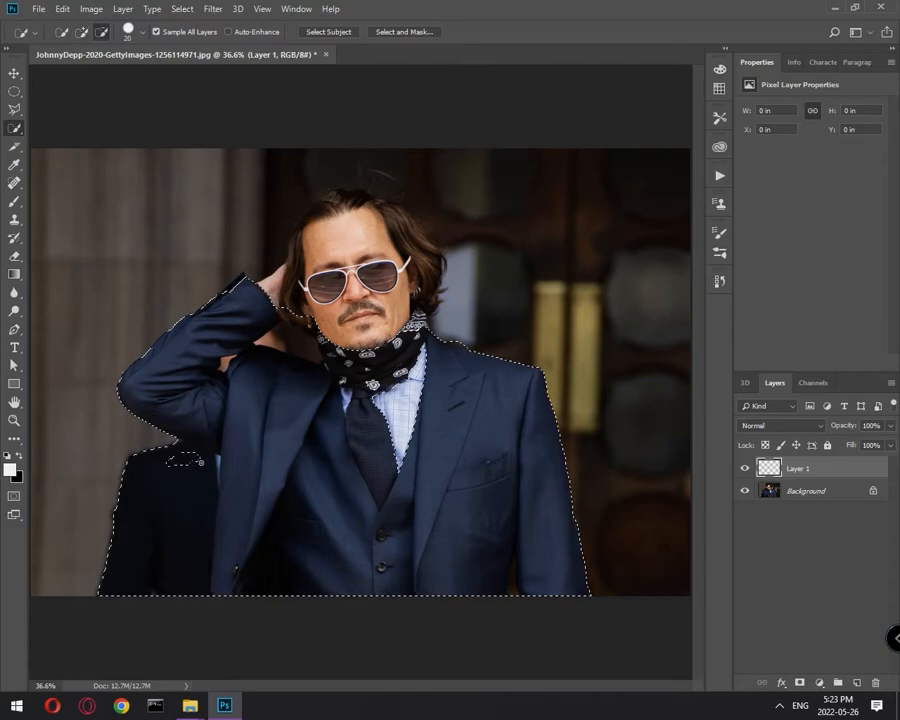
{"action": "left_click_drag", "start_coordinate": [197, 539], "coordinate": [156, 492]}
{"action": "key", "text": "alt"}
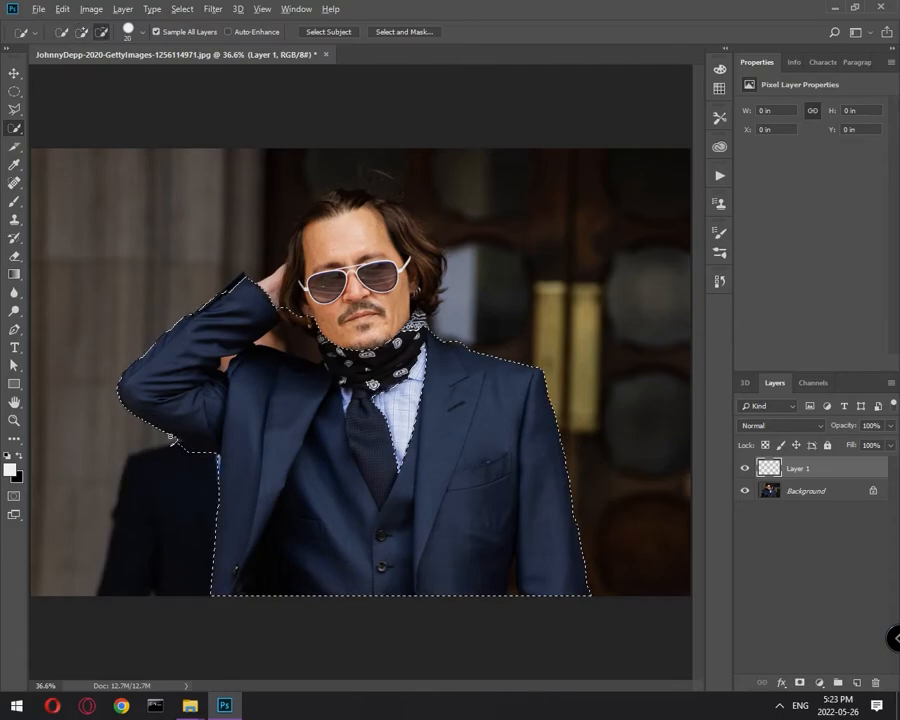
{"action": "key", "text": "alt"}
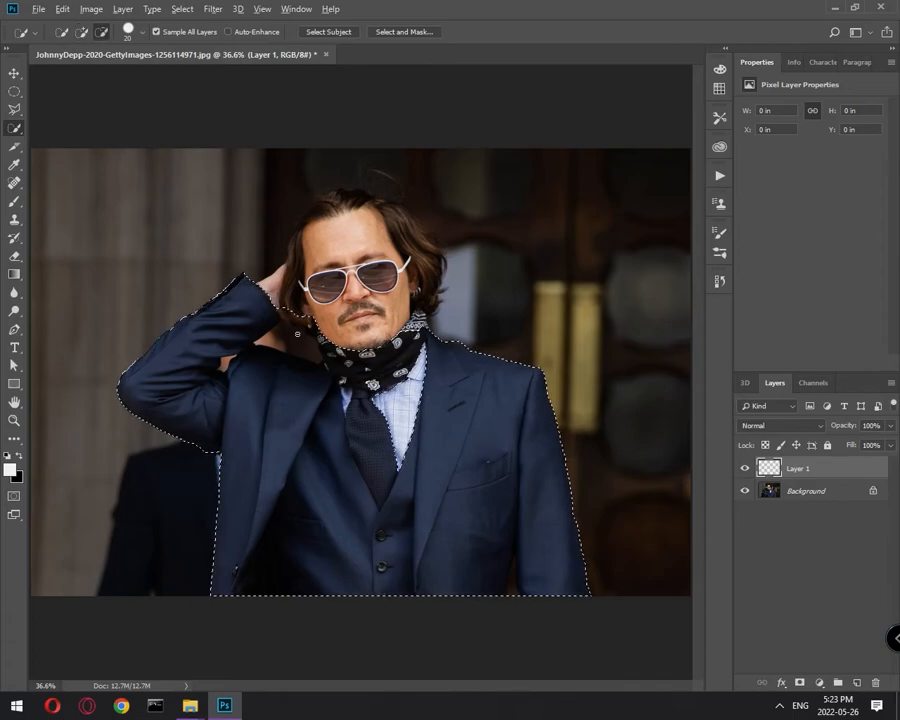
{"action": "key", "text": "alt"}
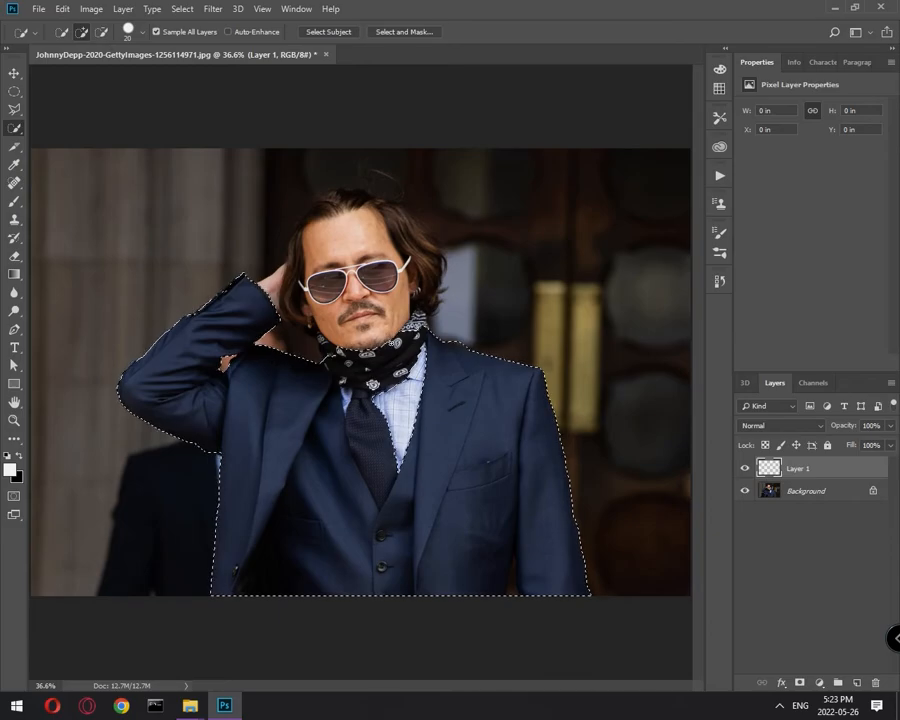
{"action": "left_click_drag", "start_coordinate": [373, 384], "coordinate": [368, 462]}
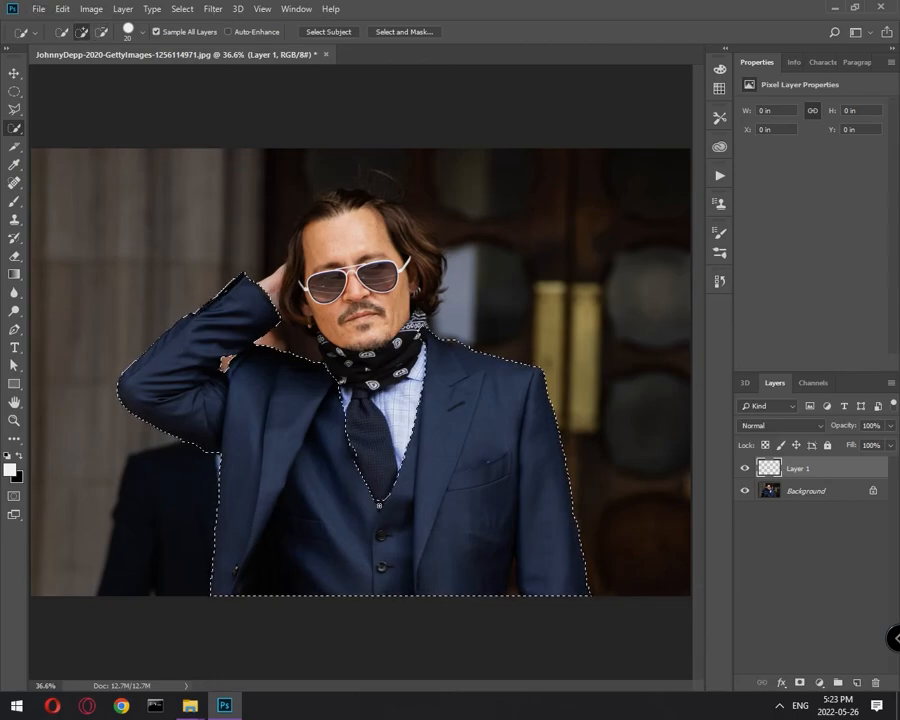
{"action": "left_click", "coordinate": [379, 493]}
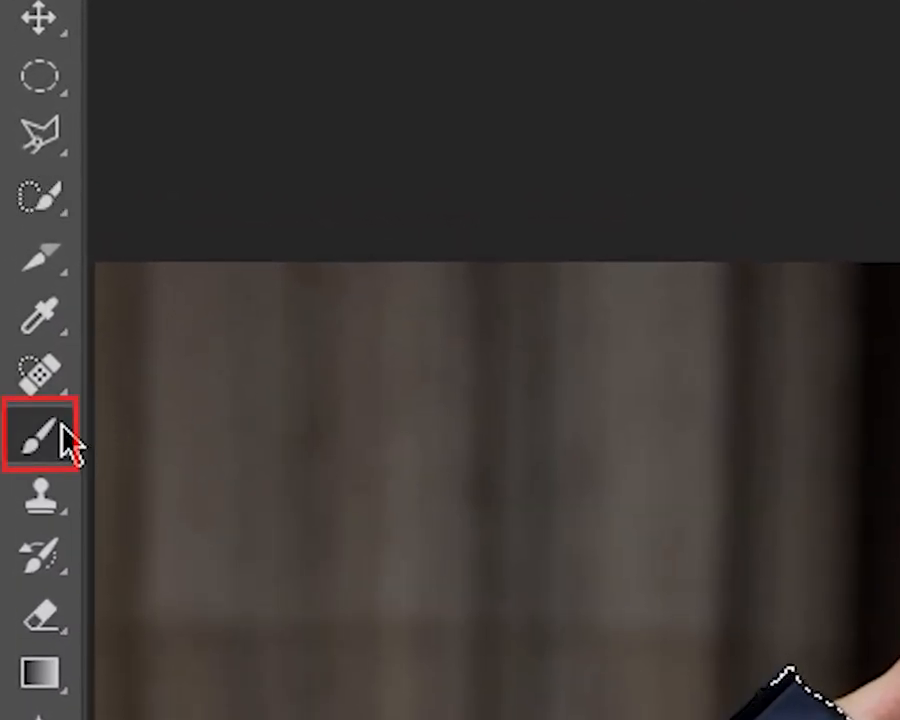
Paint the whole selected suit on the new layer with the Brush tool in a bright orange-red foreground color.
{"action": "left_click", "coordinate": [62, 425]}
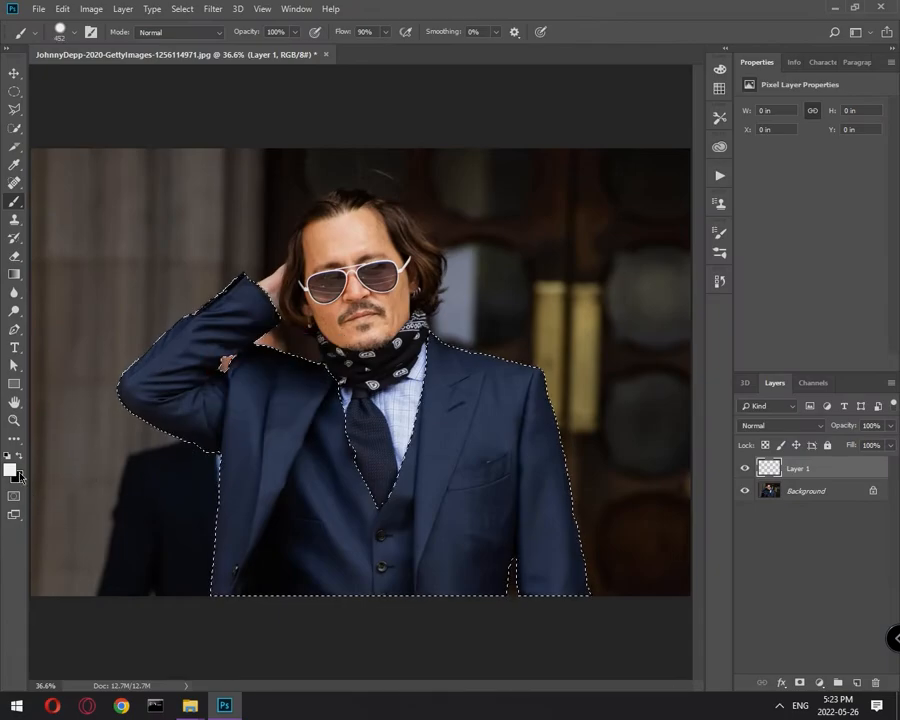
{"action": "left_click", "coordinate": [11, 470]}
{"action": "left_click_drag", "start_coordinate": [690, 335], "coordinate": [765, 278]}
{"action": "left_click", "coordinate": [840, 287]}
{"action": "mouse_move", "coordinate": [553, 581]}
{"action": "left_mouse_down"}
{"action": "mouse_move", "coordinate": [586, 562]}
{"action": "mouse_move", "coordinate": [506, 564]}
{"action": "mouse_move", "coordinate": [562, 497]}
{"action": "mouse_move", "coordinate": [628, 442]}
{"action": "mouse_move", "coordinate": [444, 492]}
{"action": "mouse_move", "coordinate": [378, 493]}
{"action": "mouse_move", "coordinate": [536, 348]}
{"action": "mouse_move", "coordinate": [473, 327]}
{"action": "mouse_move", "coordinate": [129, 341]}
{"action": "mouse_move", "coordinate": [115, 371]}
{"action": "mouse_move", "coordinate": [419, 396]}
{"action": "mouse_move", "coordinate": [506, 466]}
{"action": "mouse_move", "coordinate": [373, 607]}
{"action": "left_mouse_up"}
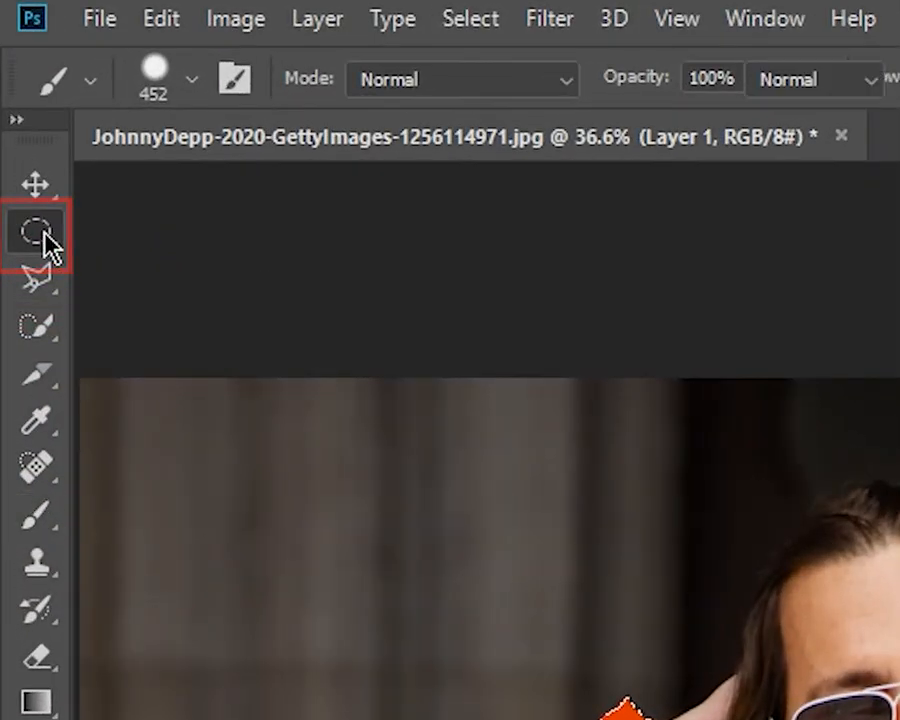
Deselect the suit and set the painted layer's blend mode to Color.
{"action": "left_click", "coordinate": [31, 202]}
{"action": "right_click", "coordinate": [588, 634]}
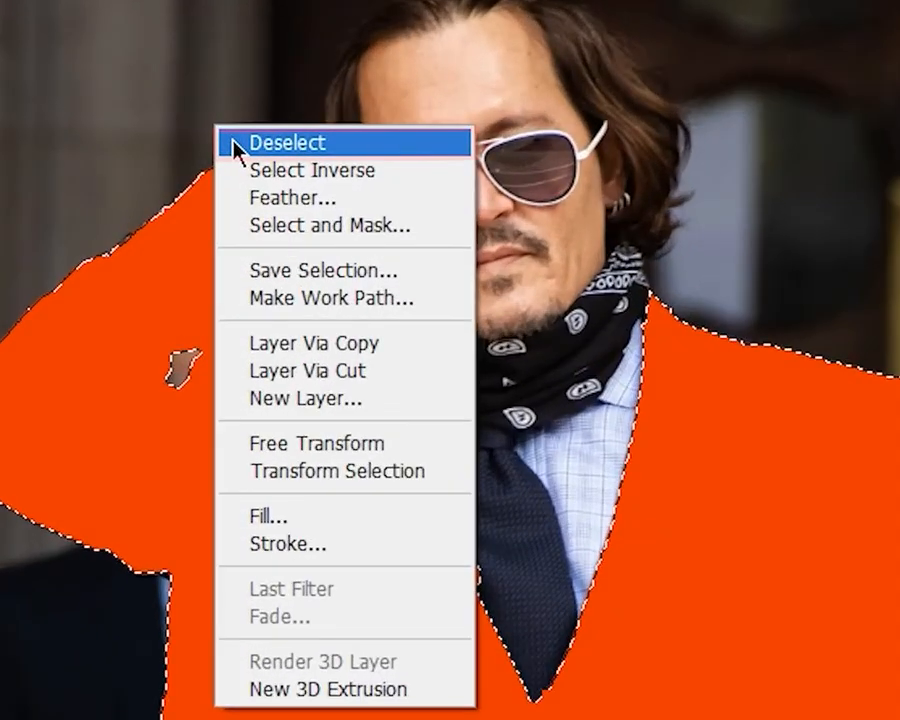
{"action": "left_click", "coordinate": [240, 184]}
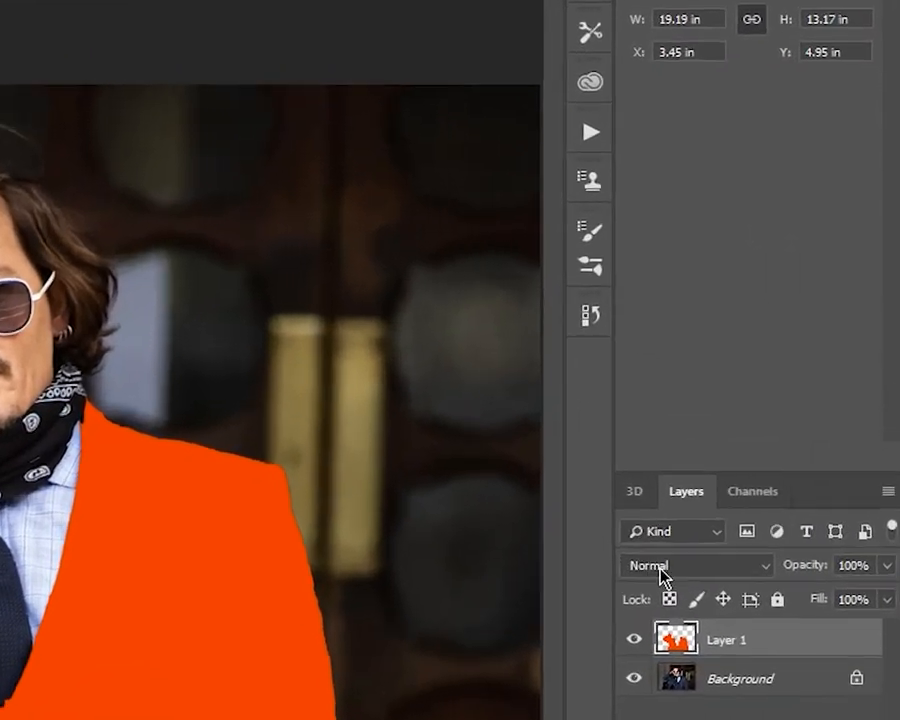
{"action": "left_click", "coordinate": [660, 570]}
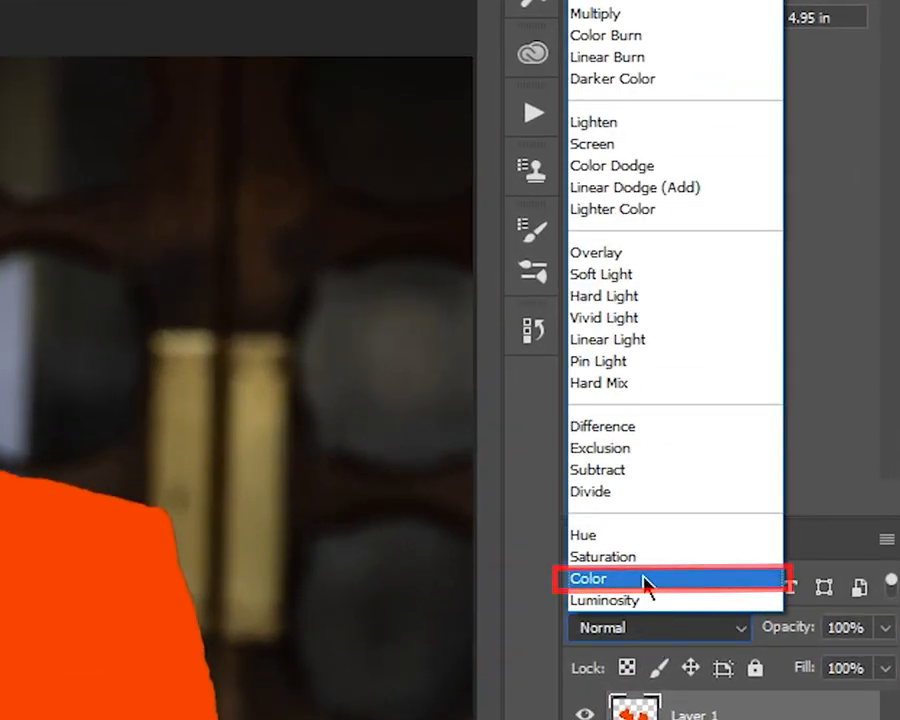
{"action": "left_click", "coordinate": [645, 580]}
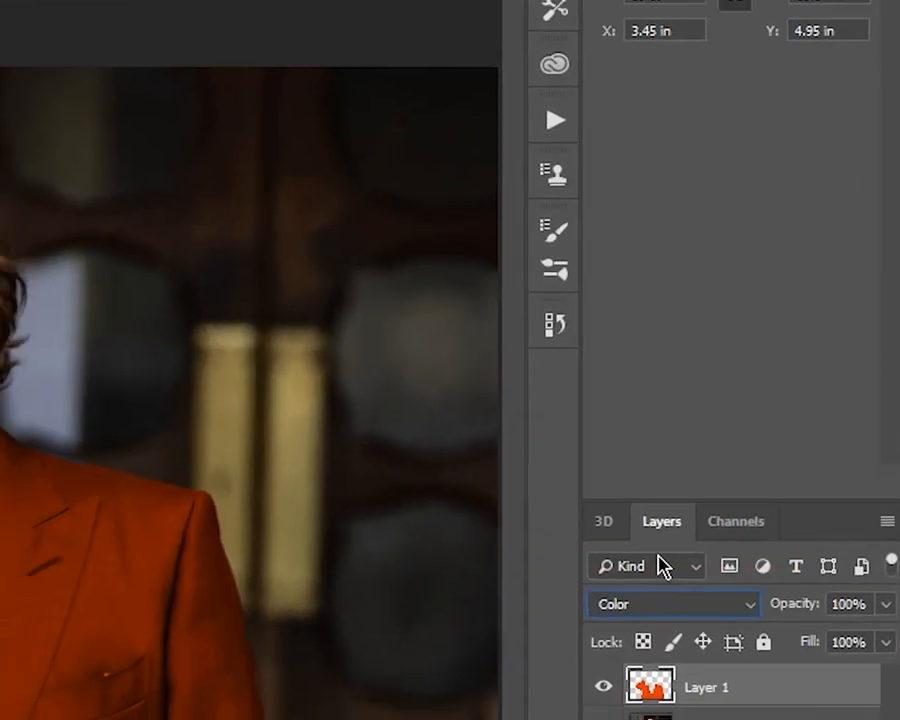